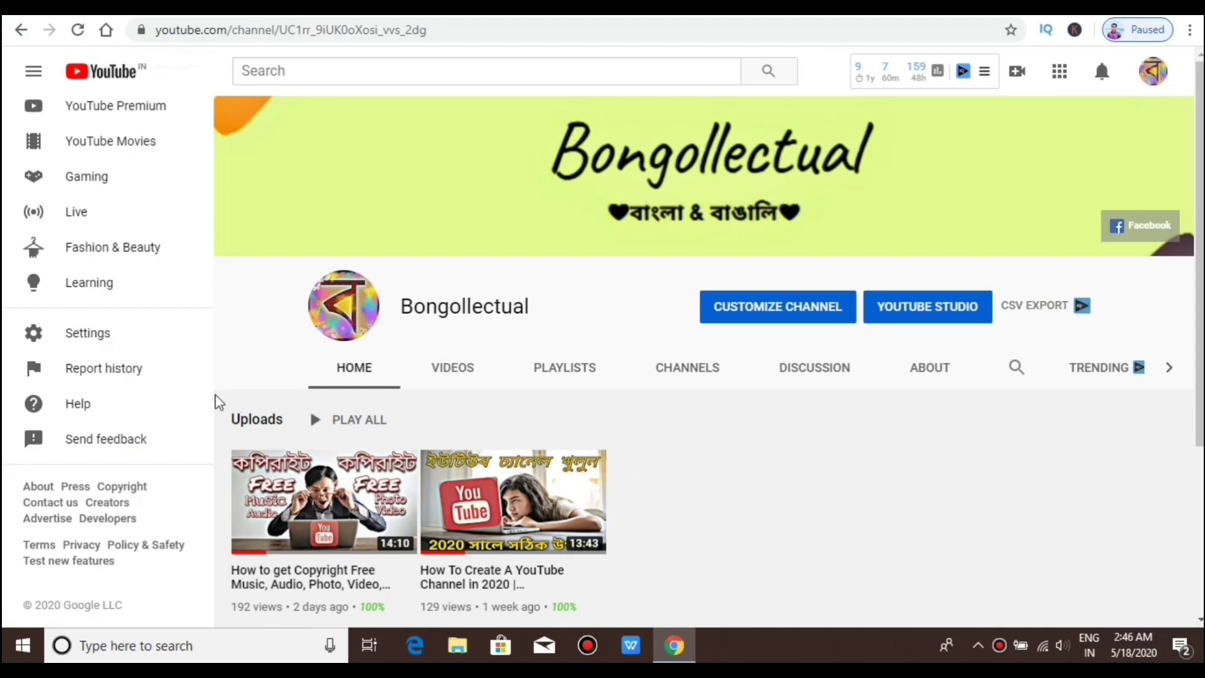
- Open YouTube Help and search it for "can i use music from audio library on facebook"
left_click(97, 414)
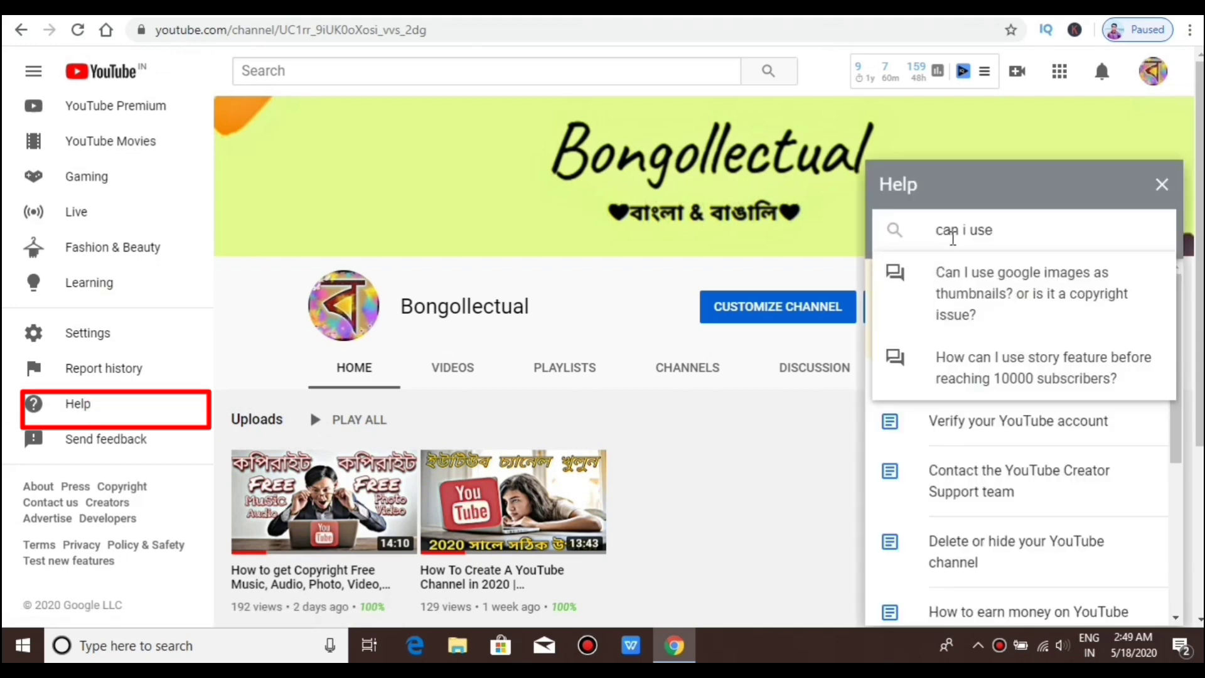
type("mu")
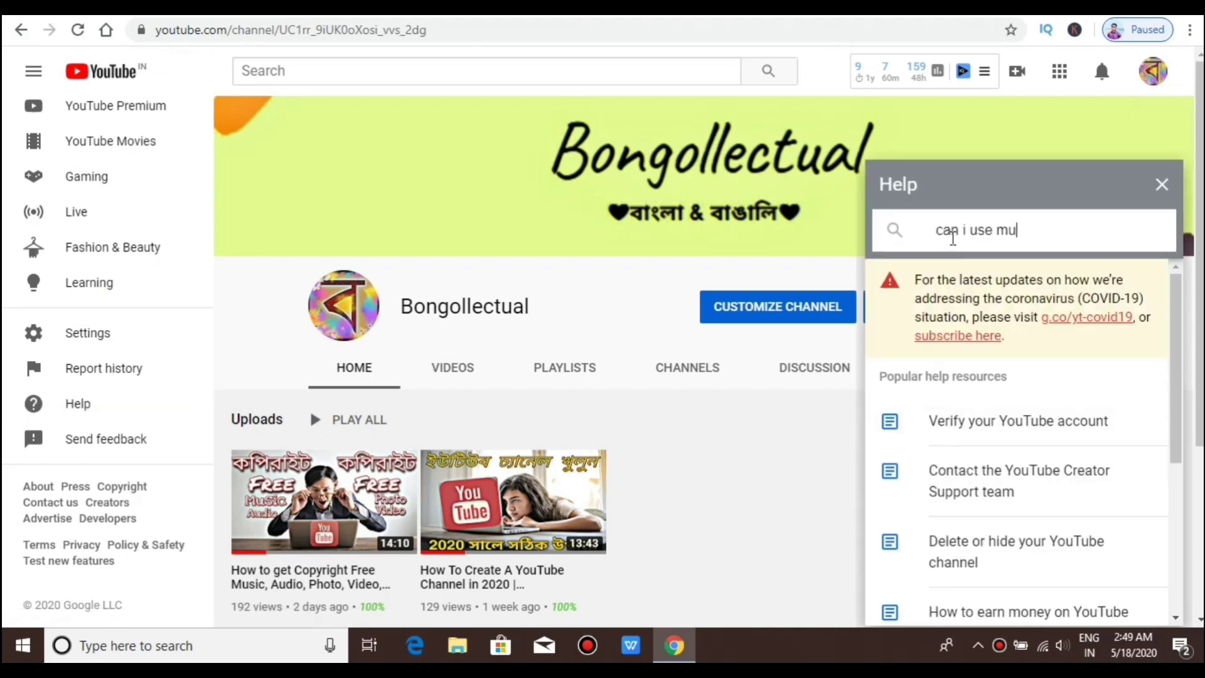
type("sic from audio library")
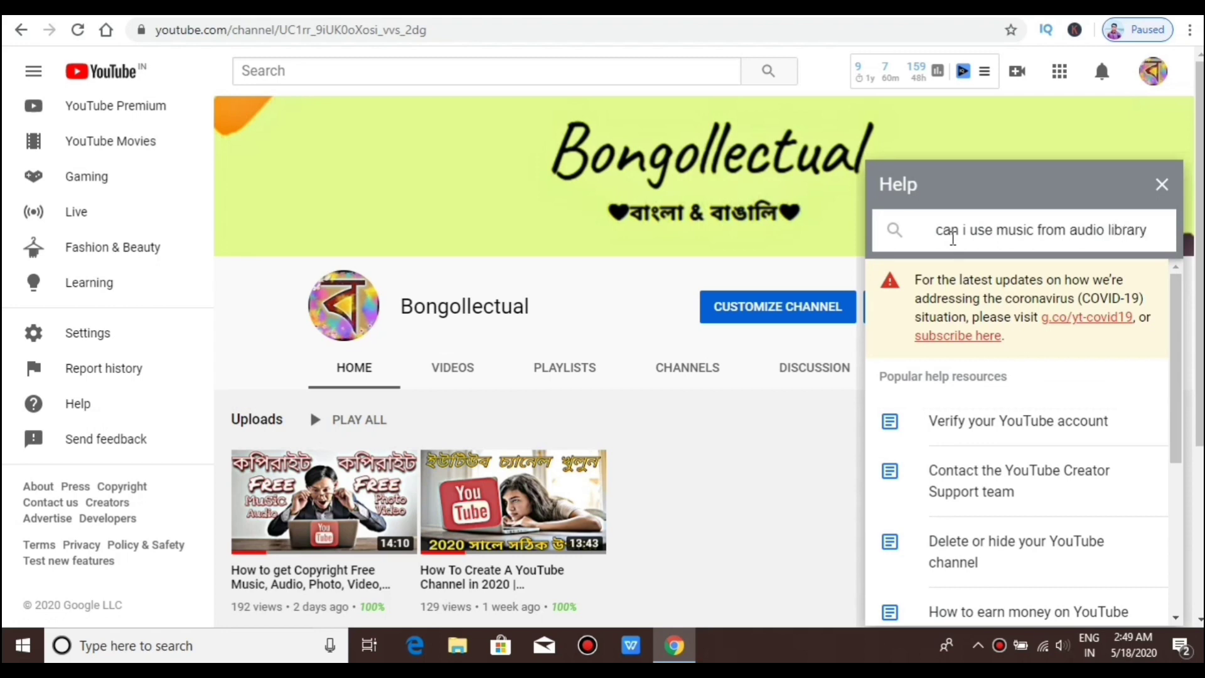
type(" on faceb")
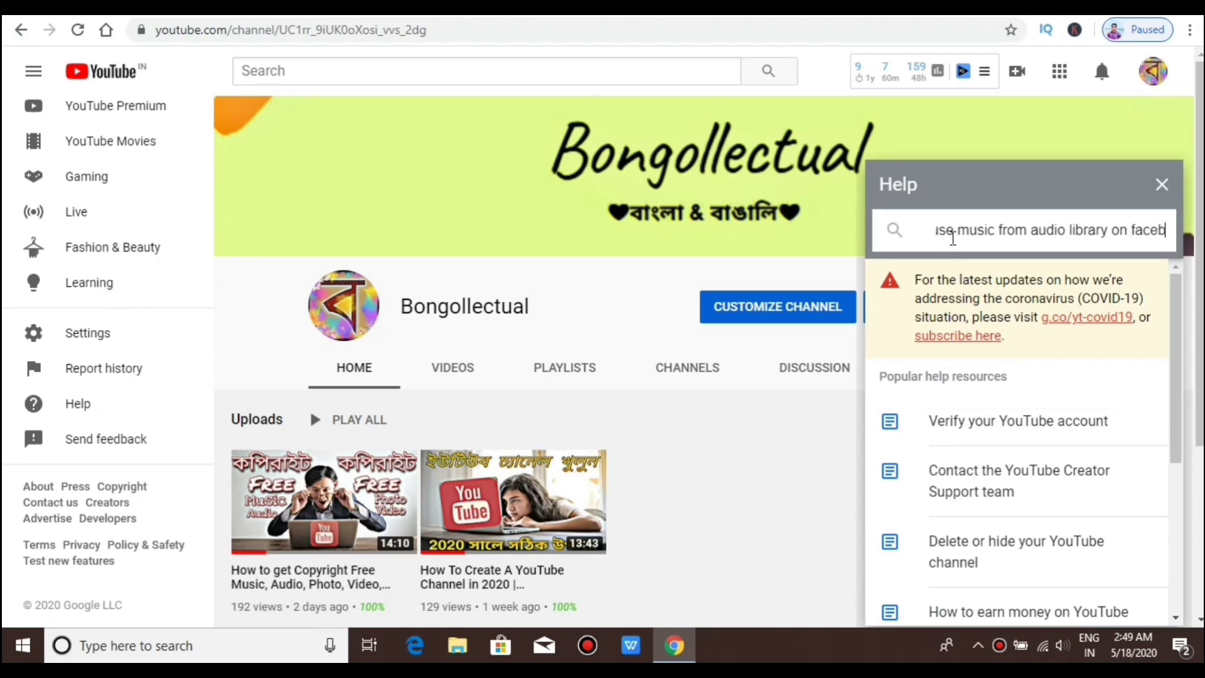
type("ook")
key("Return")
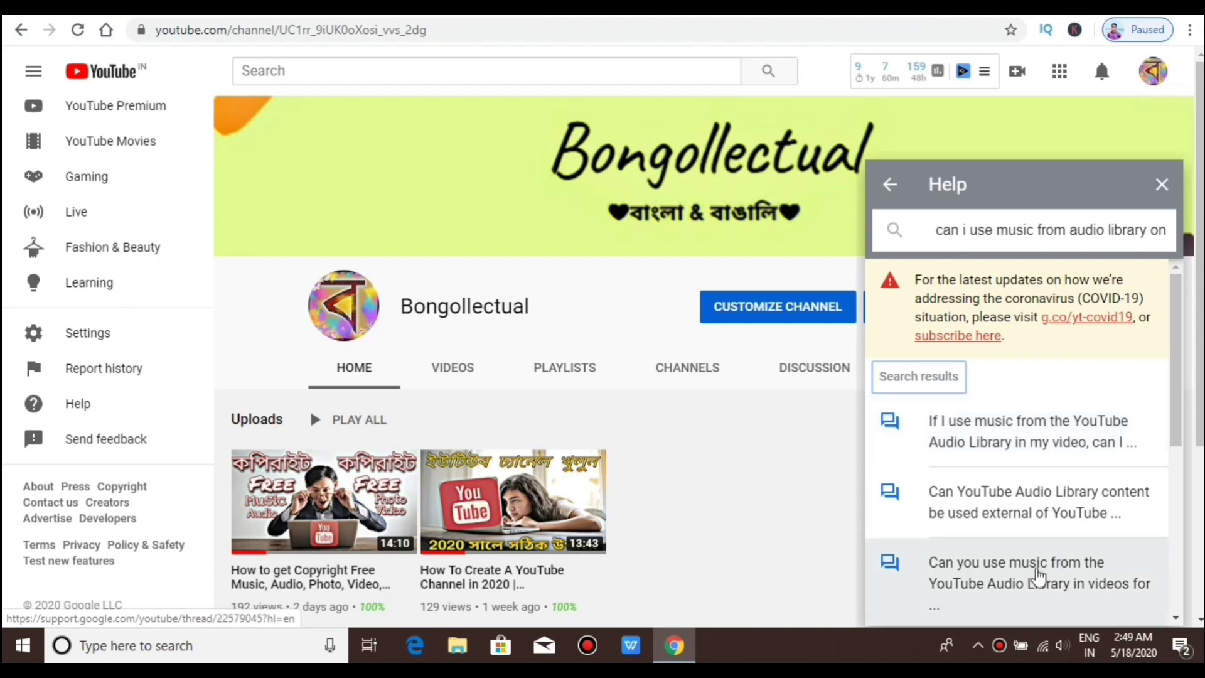
- Open the help thread on using YouTube Audio Library music in videos for commercial broadcast and read its question and recommended answers
left_click(1029, 571)
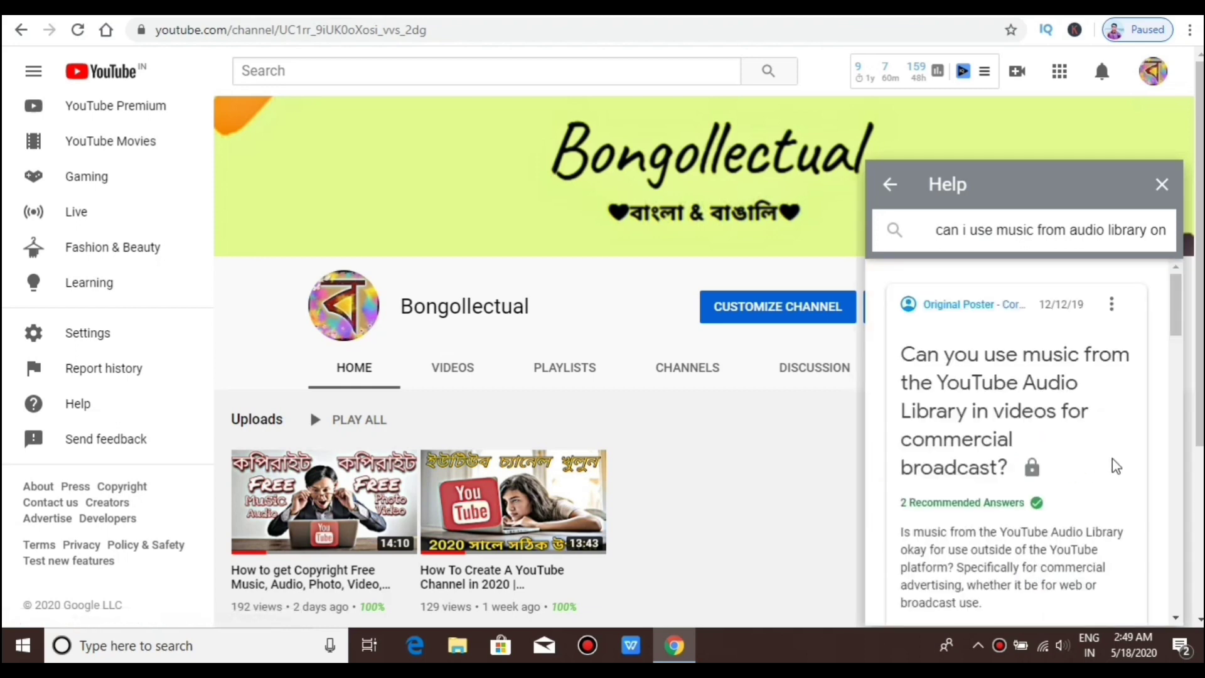
scroll(1130, 463, "down", 4)
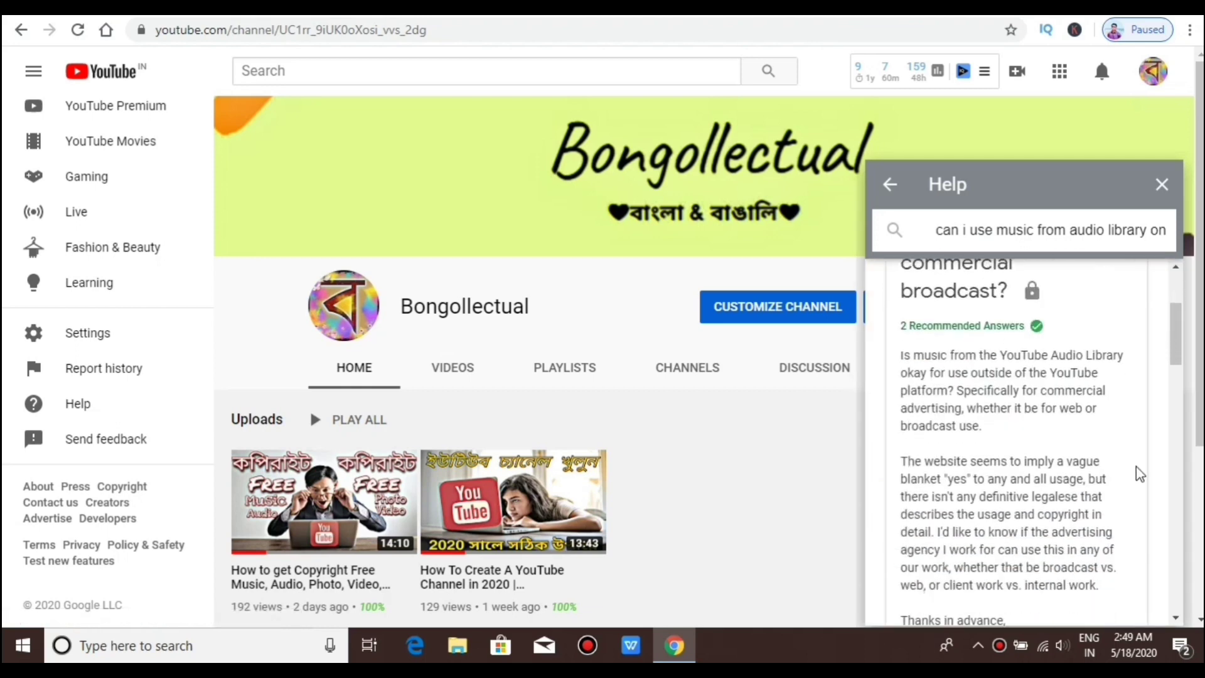
scroll(1140, 474, "down", 1)
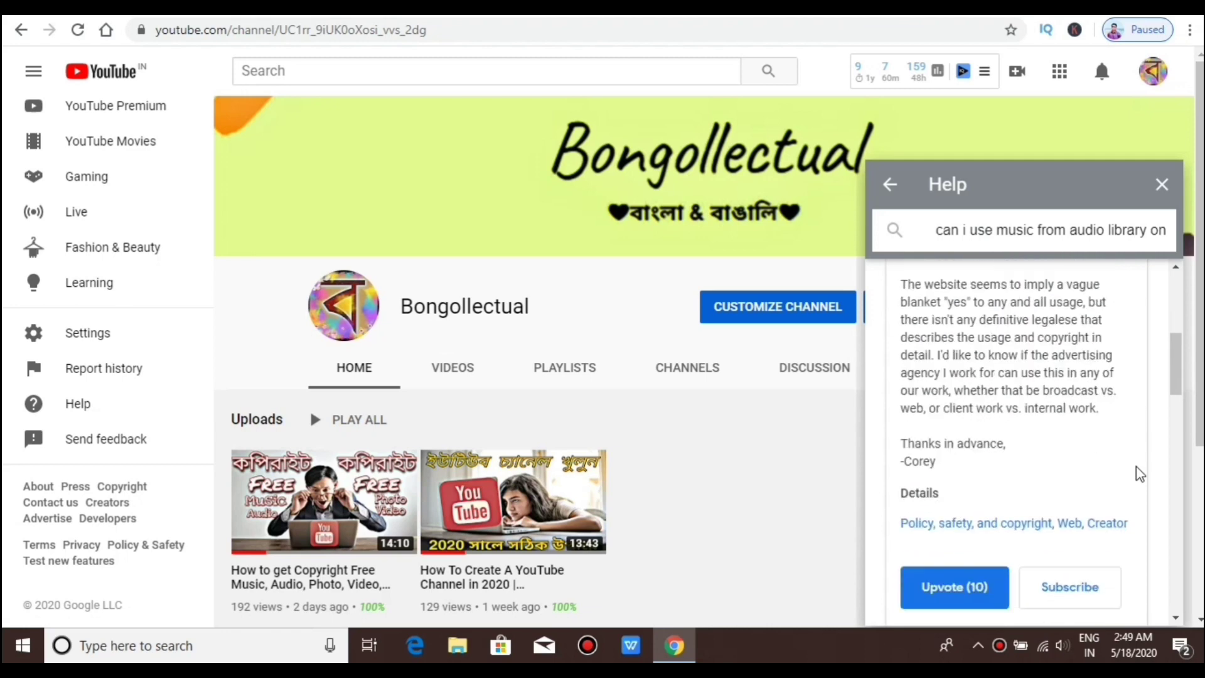
scroll(1137, 467, "down", 4)
scroll(1154, 461, "down", 2)
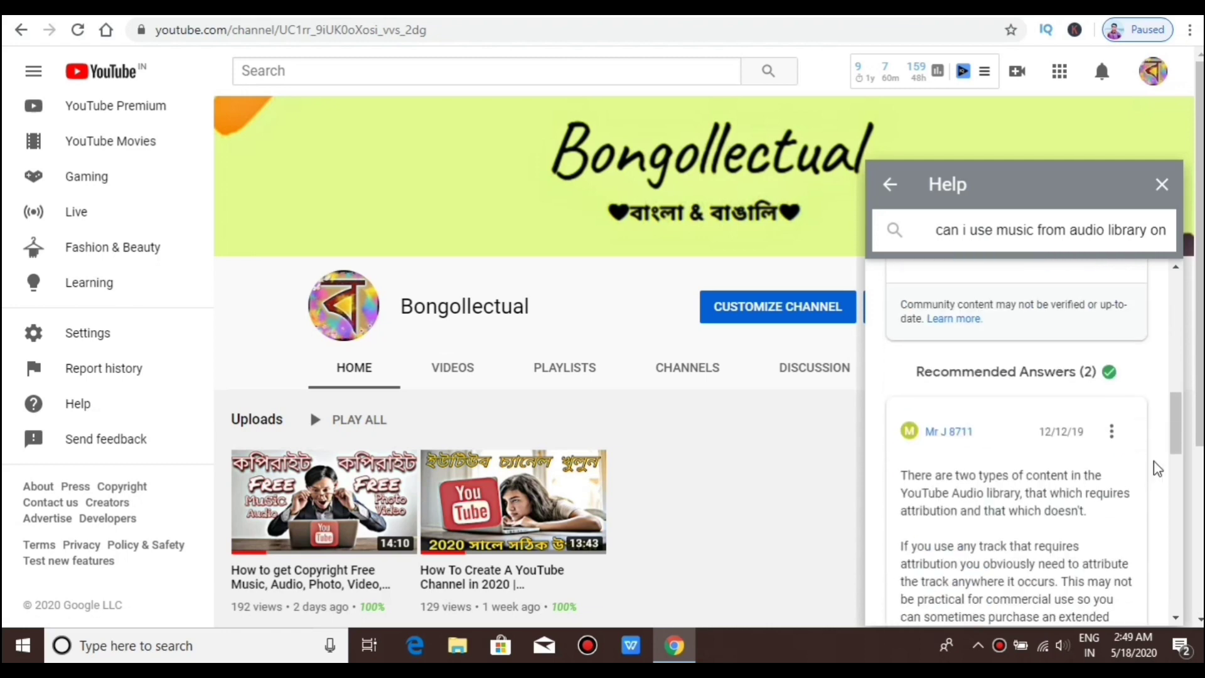
scroll(1154, 460, "down", 1)
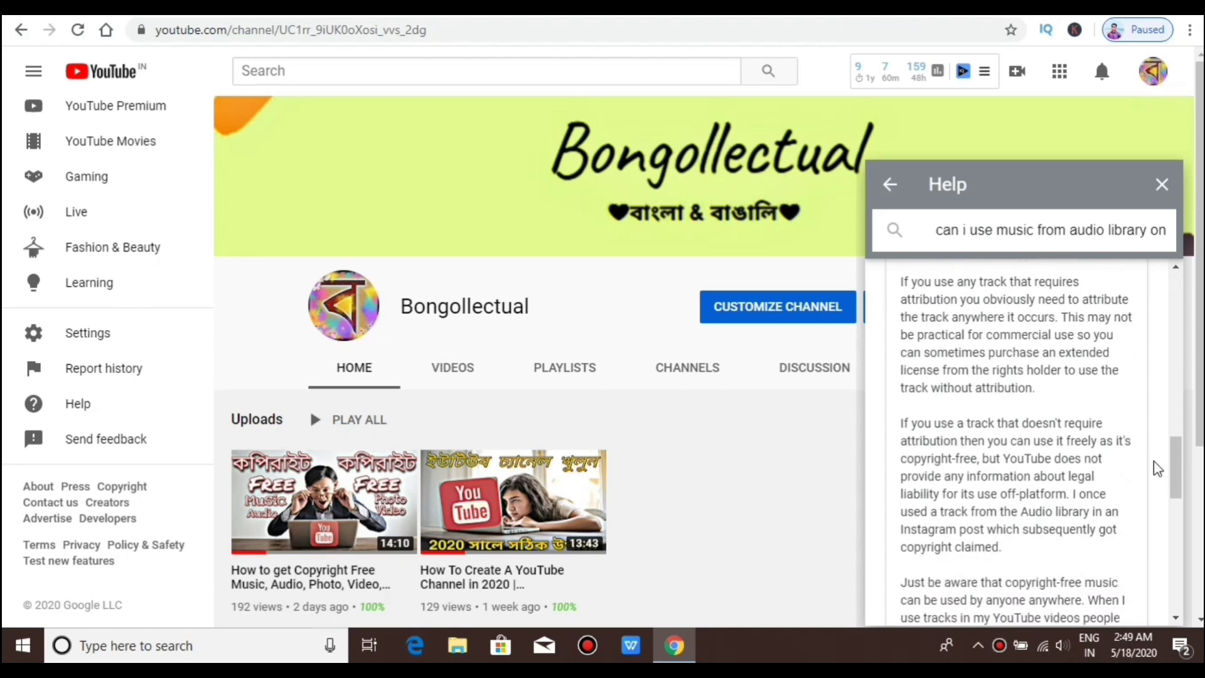
scroll(1154, 460, "down", 1)
scroll(1156, 468, "down", 3)
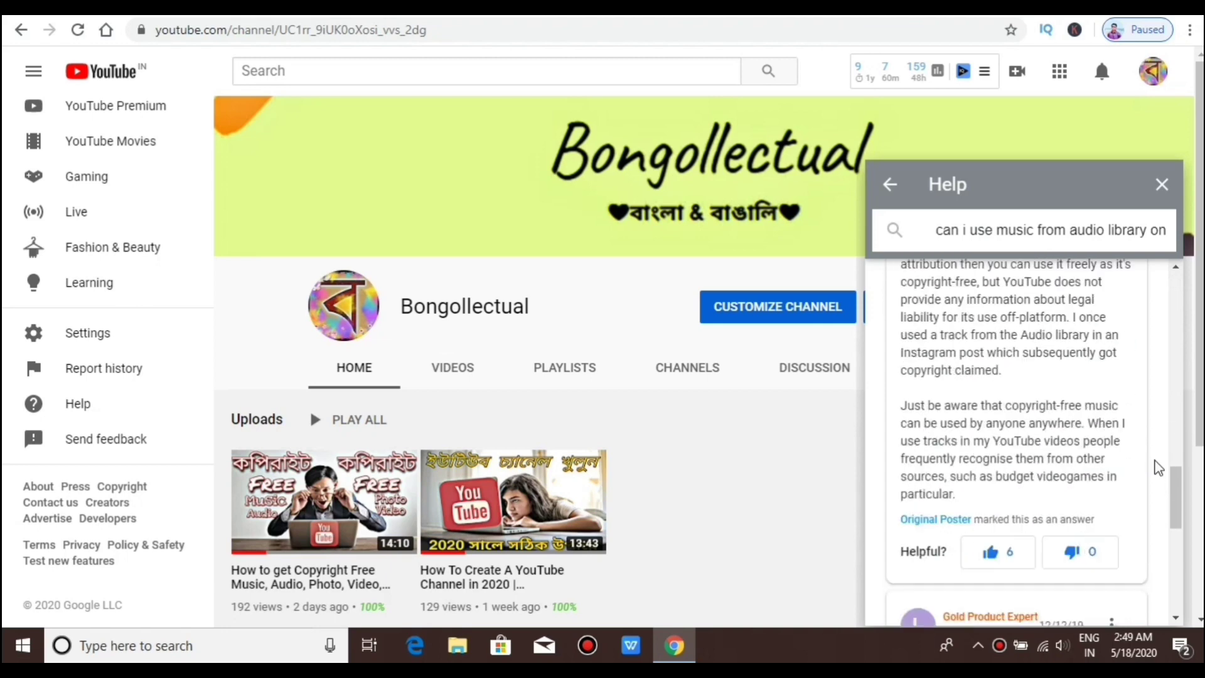
scroll(1157, 468, "down", 3)
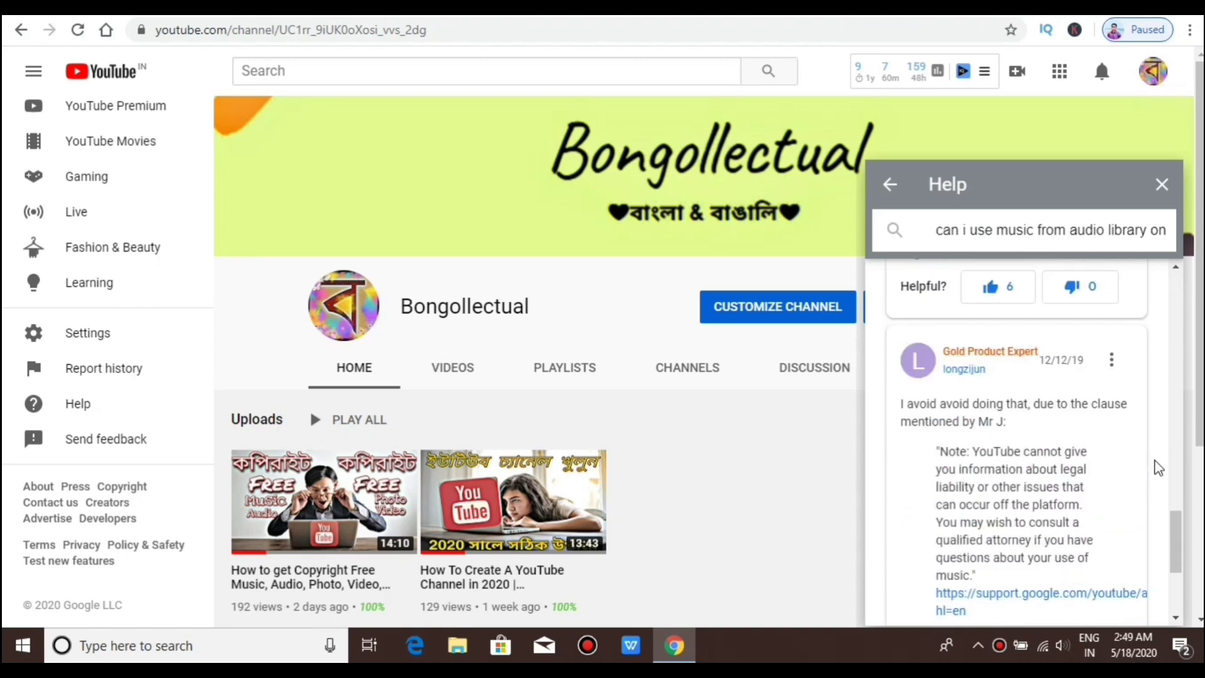
scroll(1158, 469, "down", 2)
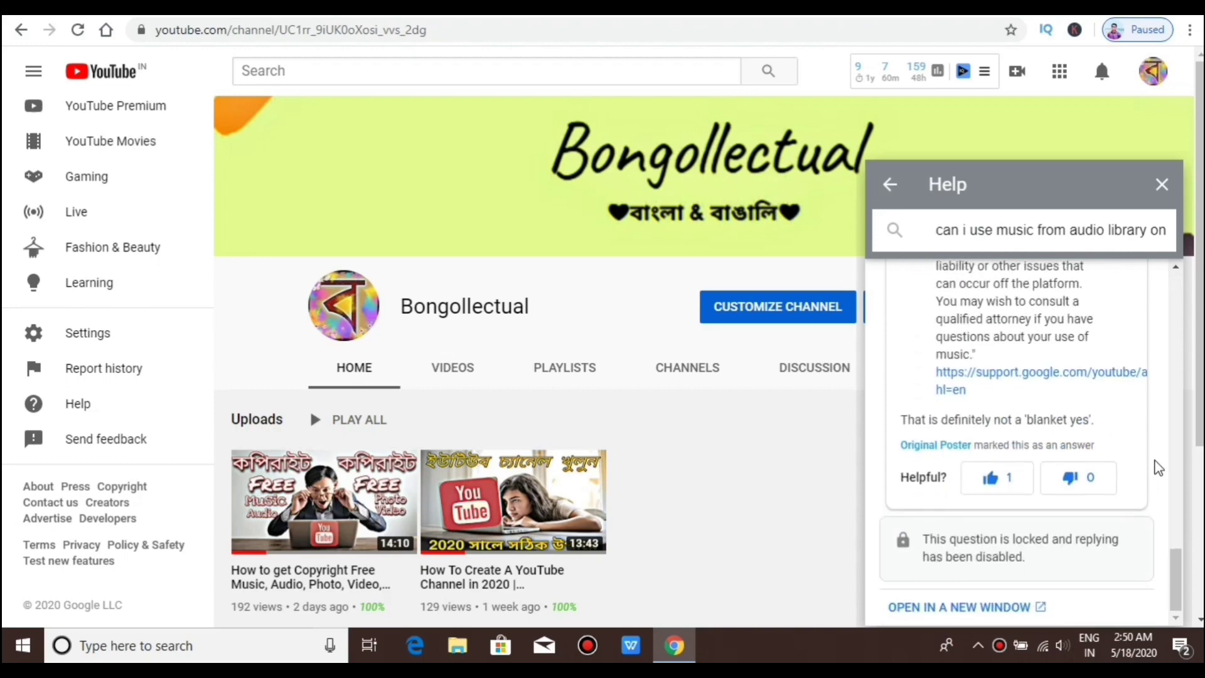
scroll(1157, 465, "up", 2)
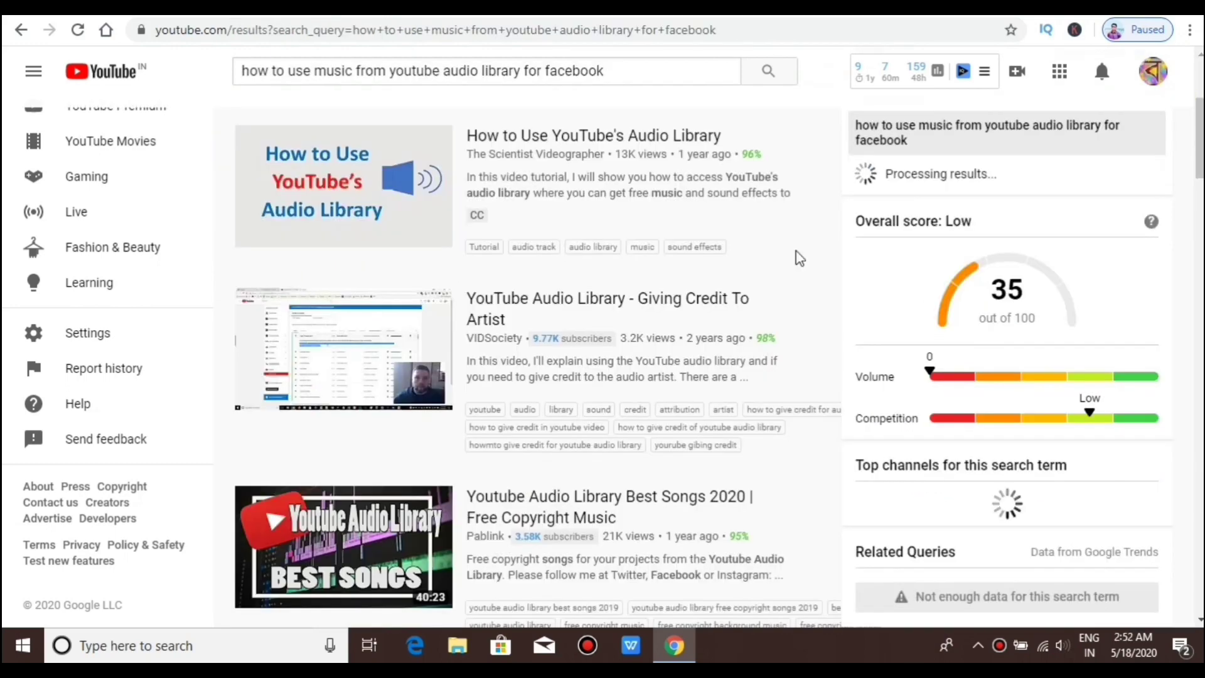
- Look through the YouTube search results for "how to use music from youtube audio library for facebook"
scroll(797, 258, "down", 3)
scroll(798, 258, "down", 8)
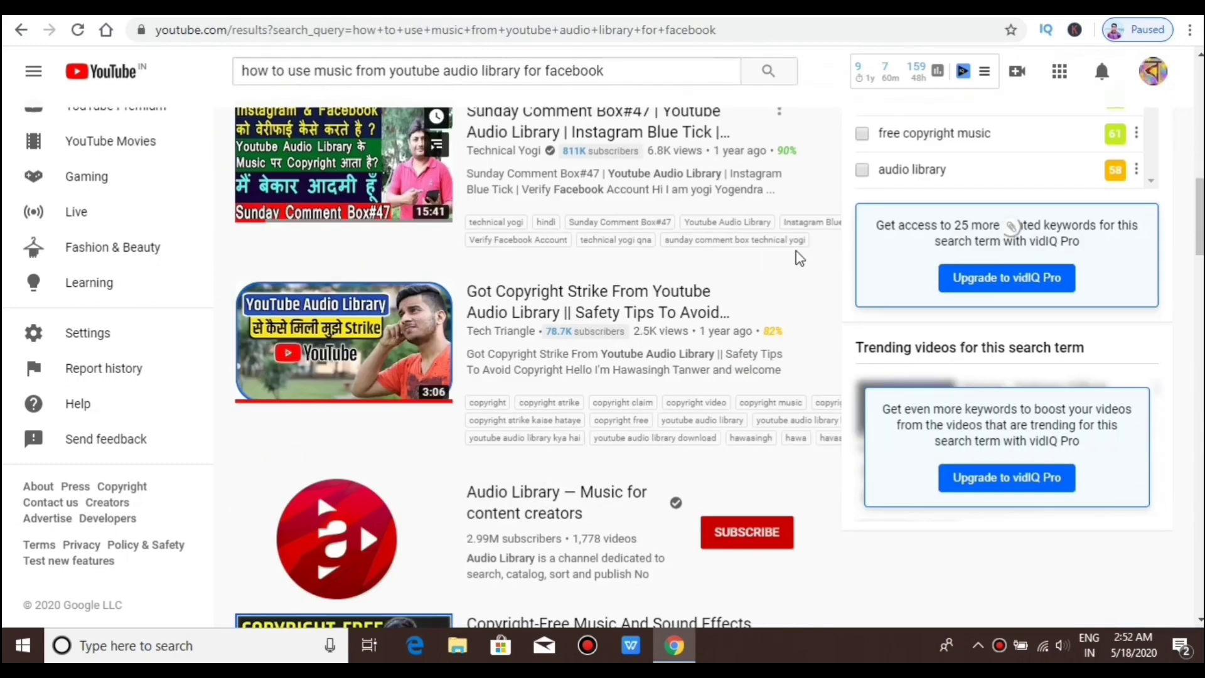
scroll(798, 258, "down", 12)
scroll(798, 258, "down", 15)
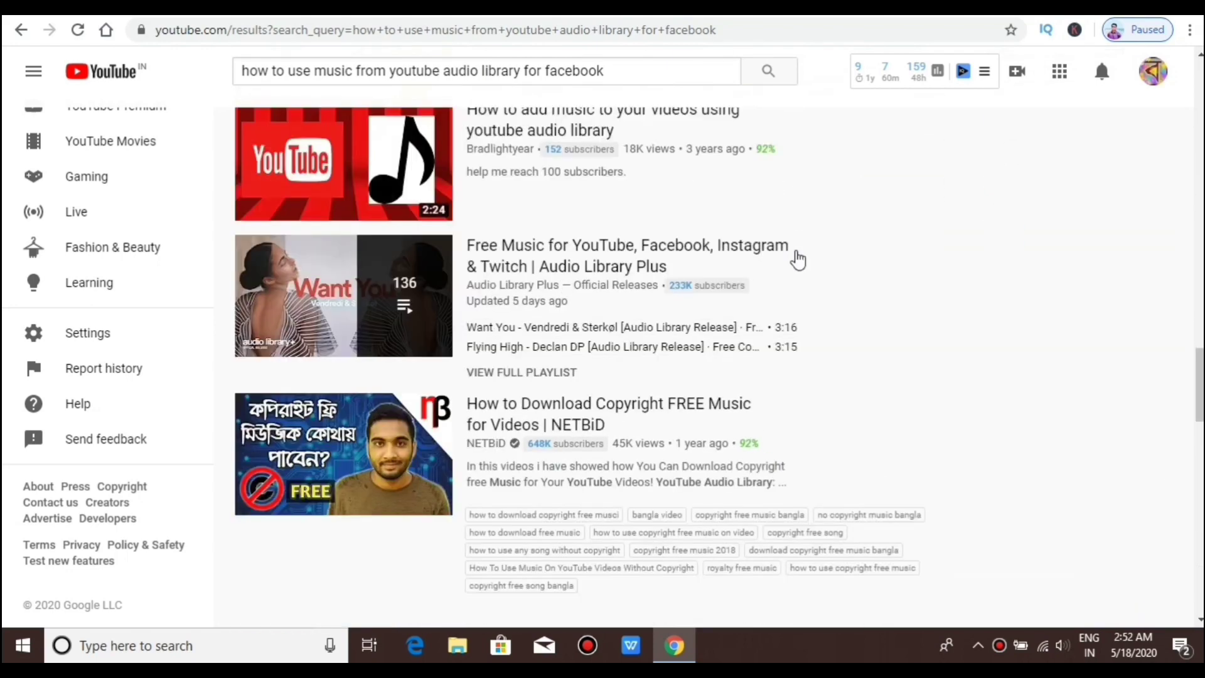
scroll(797, 258, "down", 10)
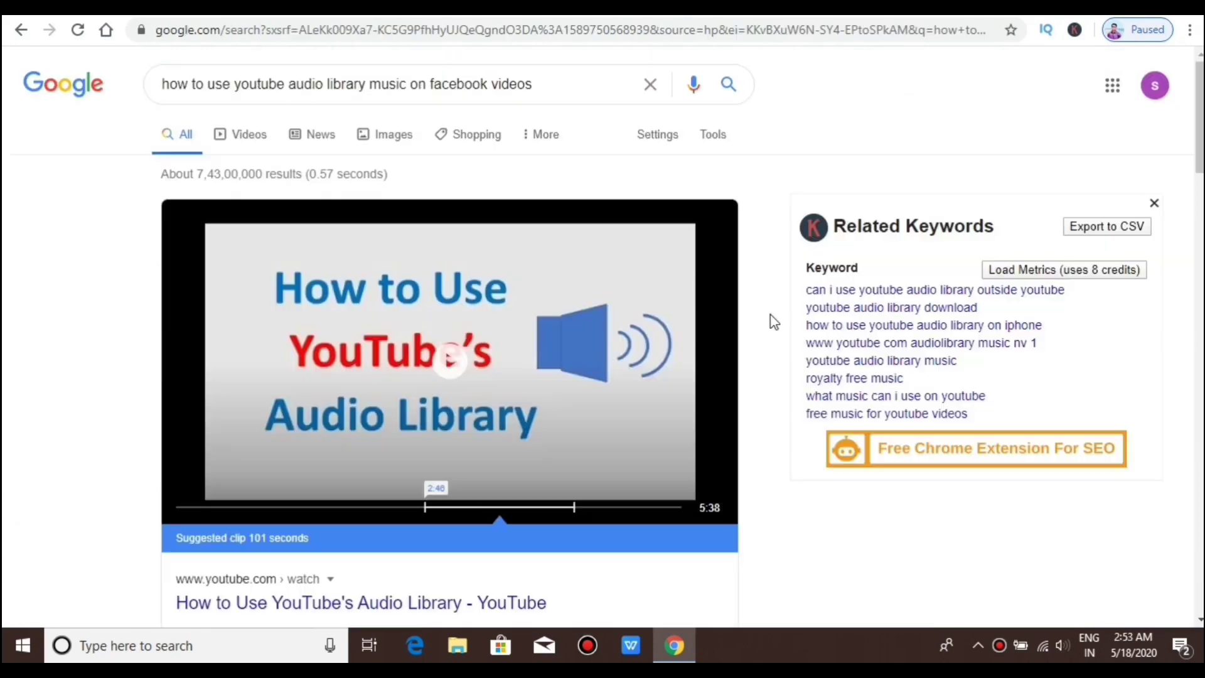
- Look through the Google results for "how to use youtube audio library music on facebook videos"
scroll(772, 320, "down", 2)
scroll(773, 323, "down", 18)
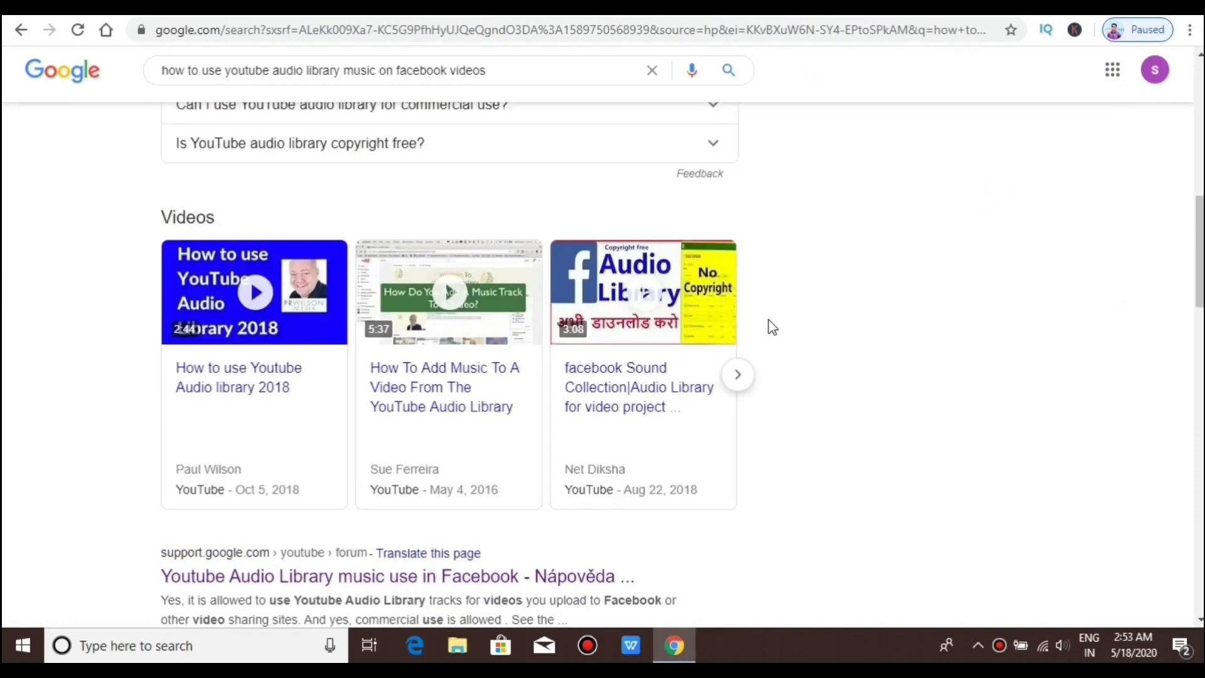
scroll(771, 327, "down", 15)
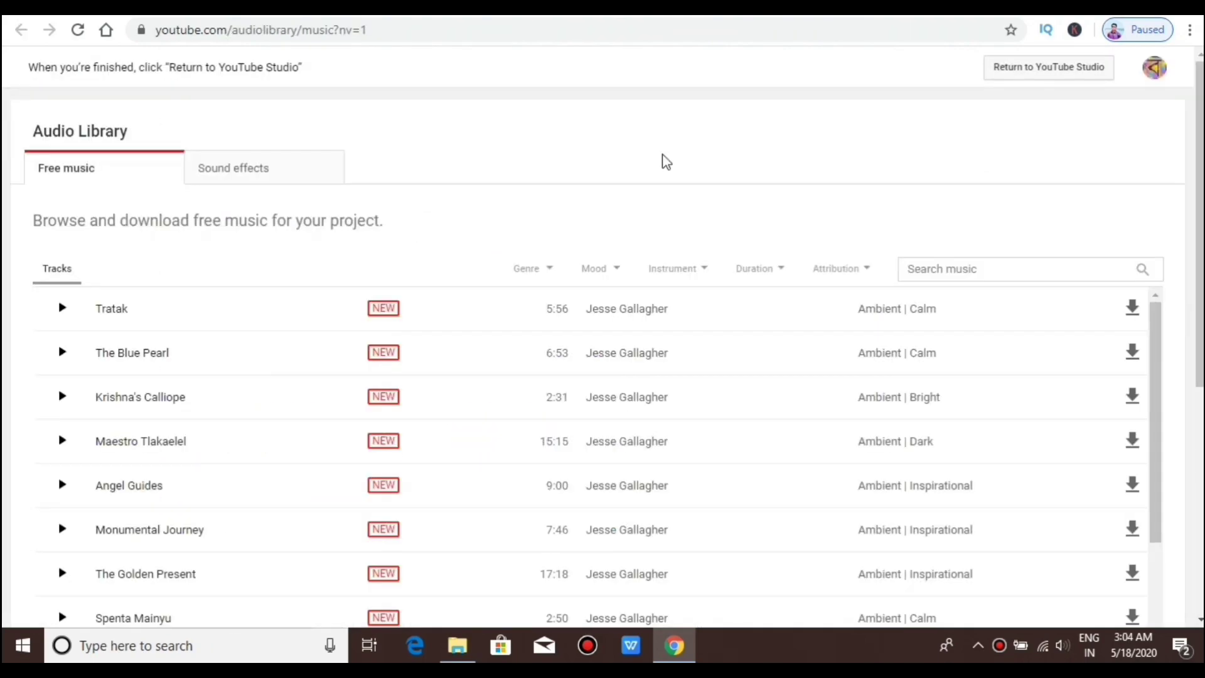
- Open the help article about the YouTube Audio Library and read its attribution, monetization and off-platform liability notes
scroll(1162, 232, "down", 10)
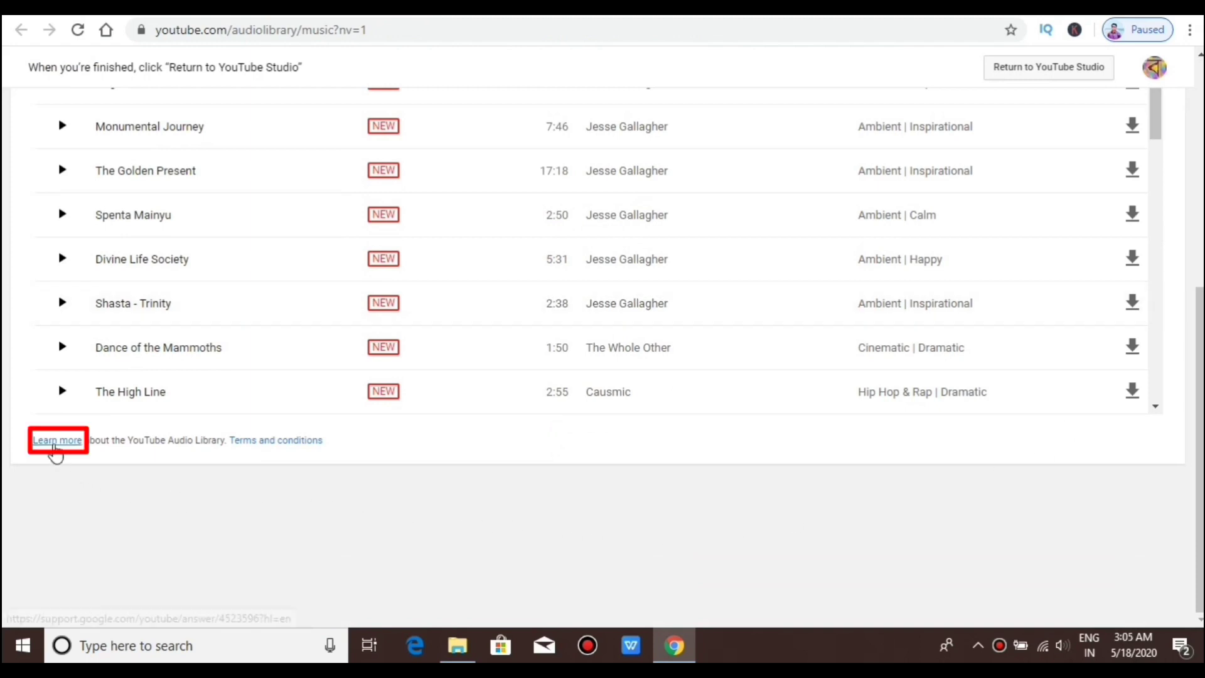
left_click(56, 441)
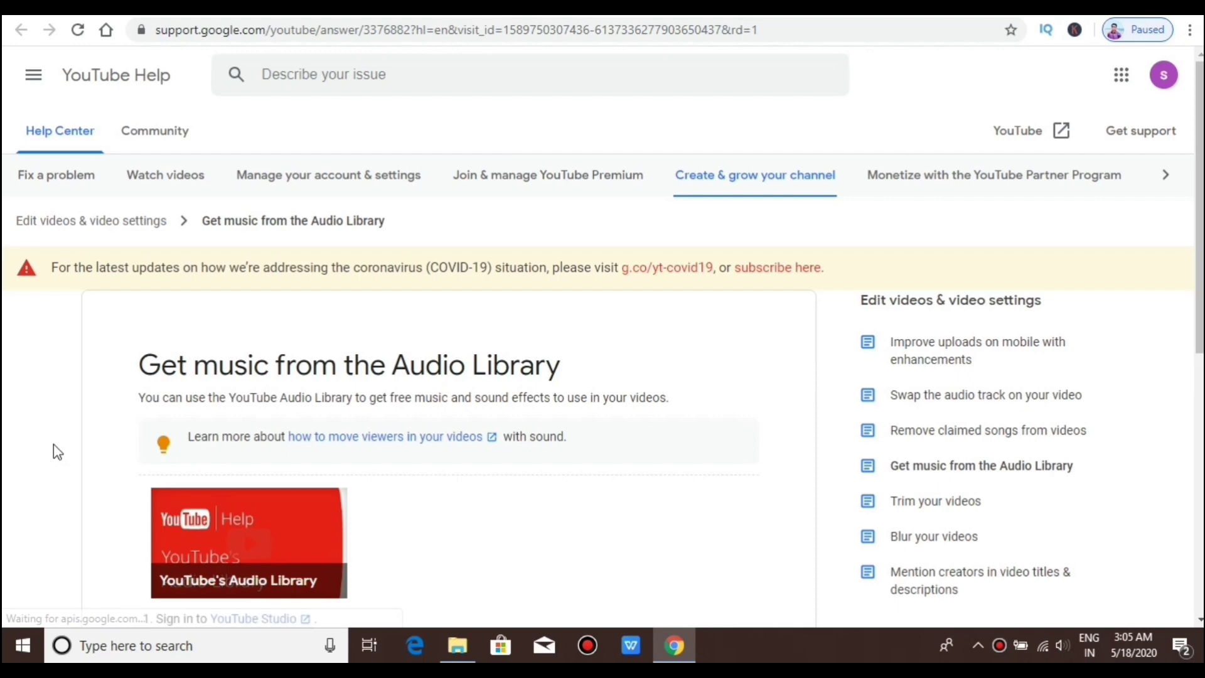
scroll(54, 446, "down", 5)
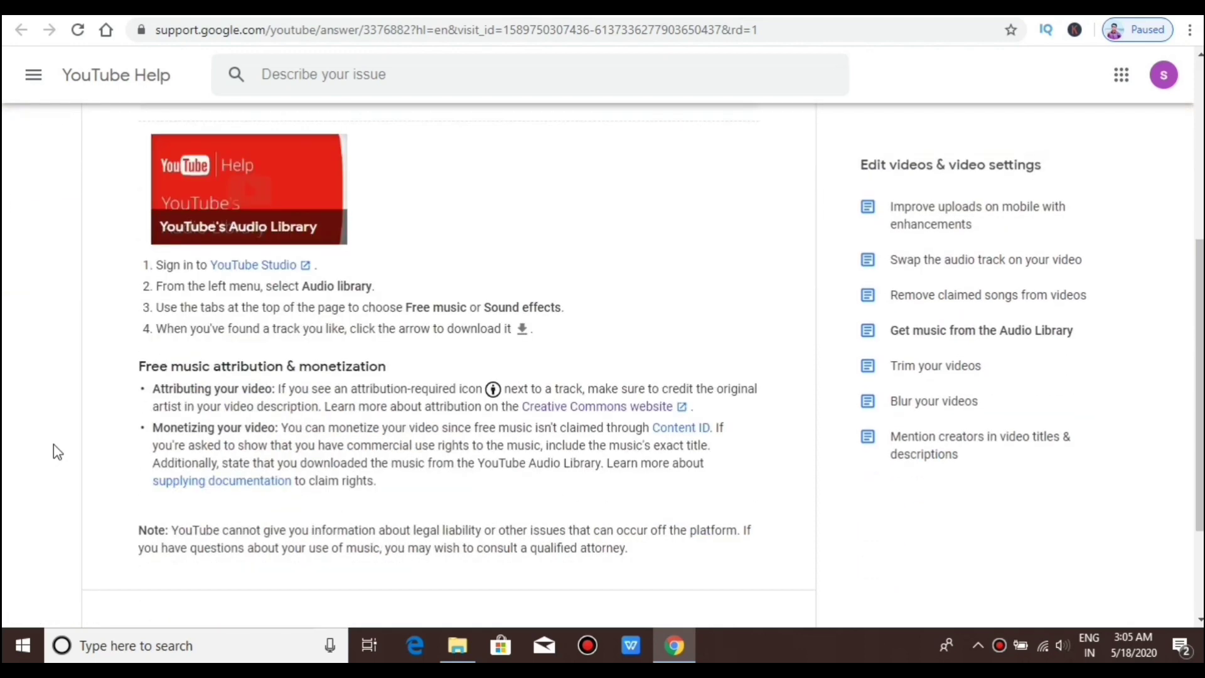
scroll(54, 446, "down", 1)
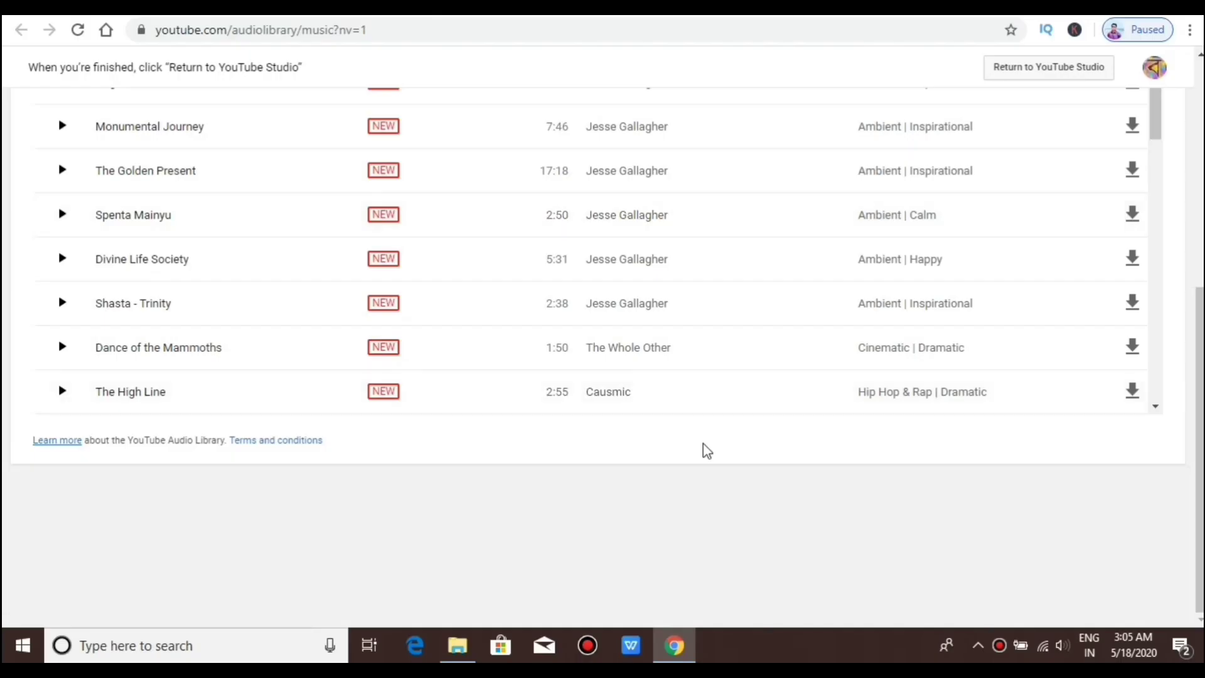
- Open the YouTube channel of the artist of the track Tratak and reveal its business e-mail address, completing the robot check
scroll(705, 449, "up", 6)
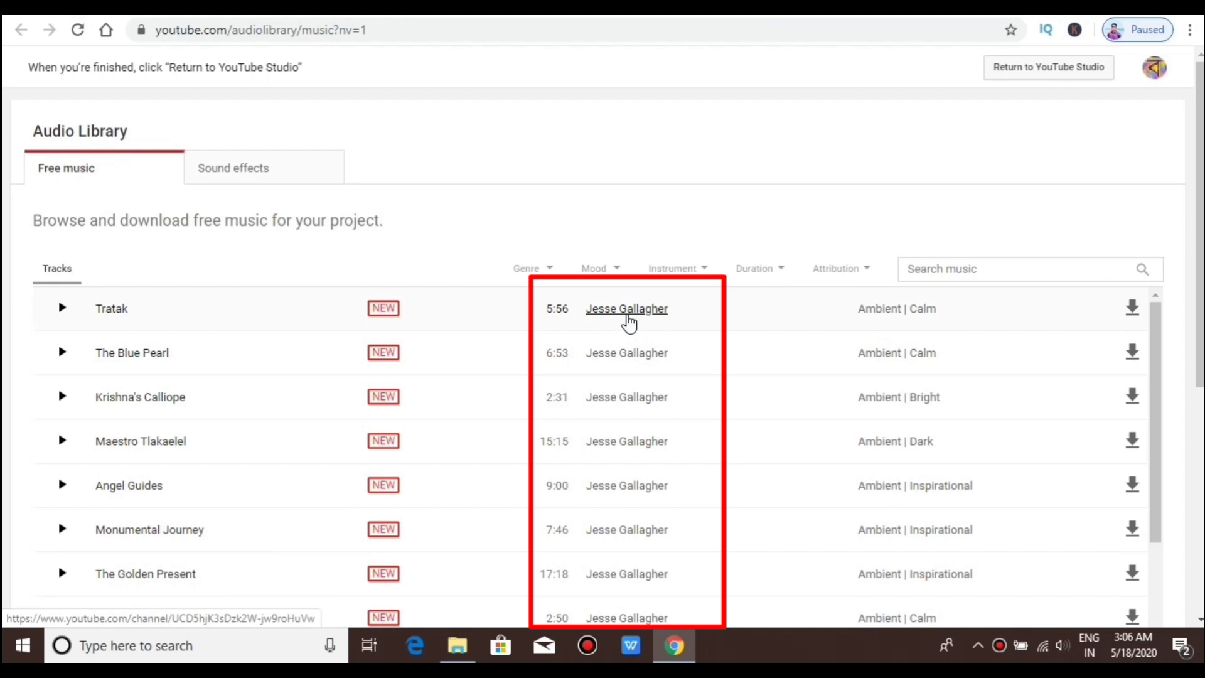
left_click(627, 314)
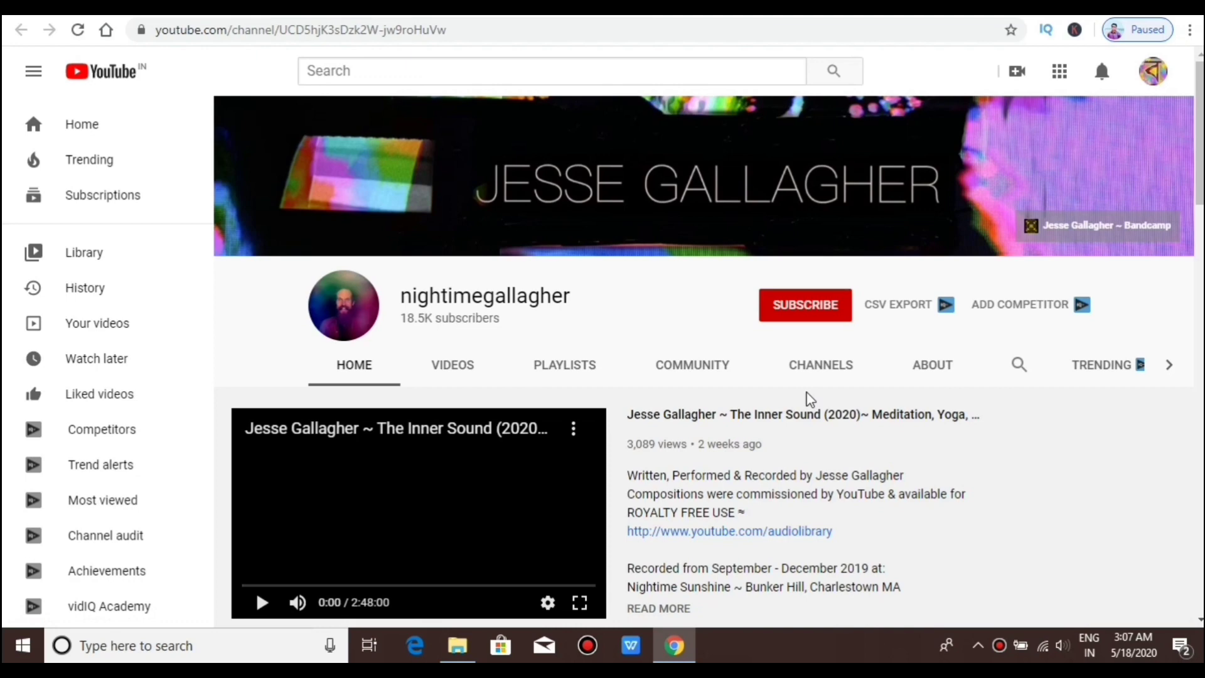
left_click(930, 377)
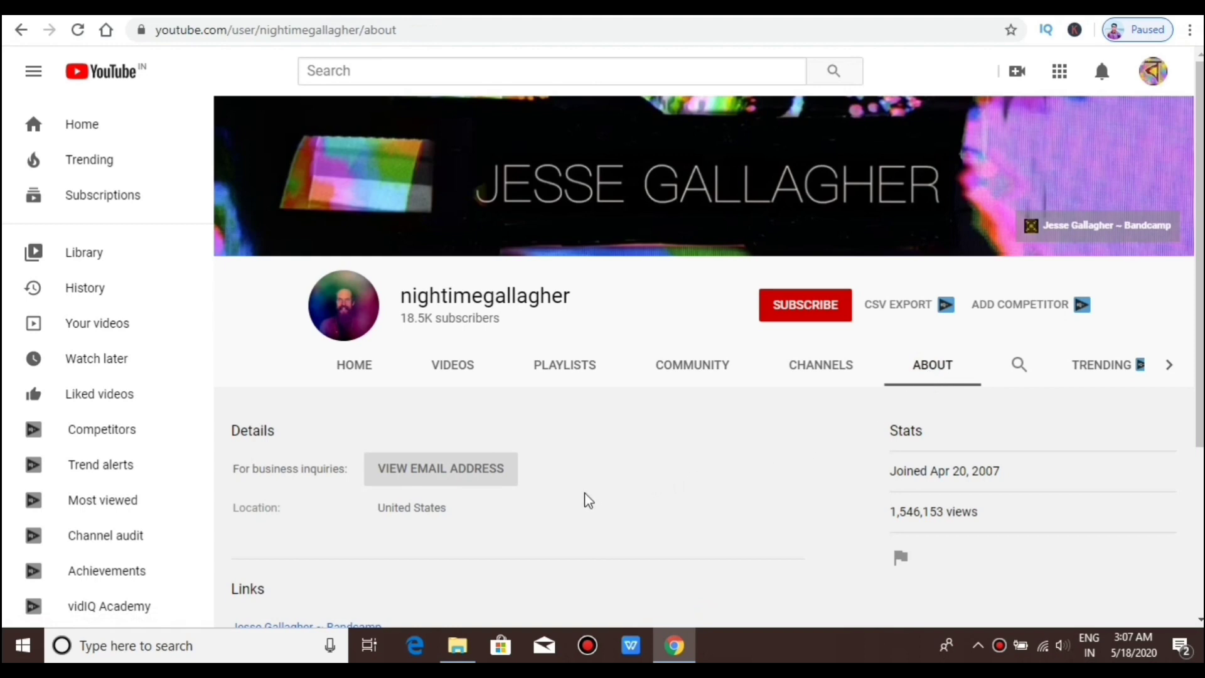
scroll(588, 500, "down", 1)
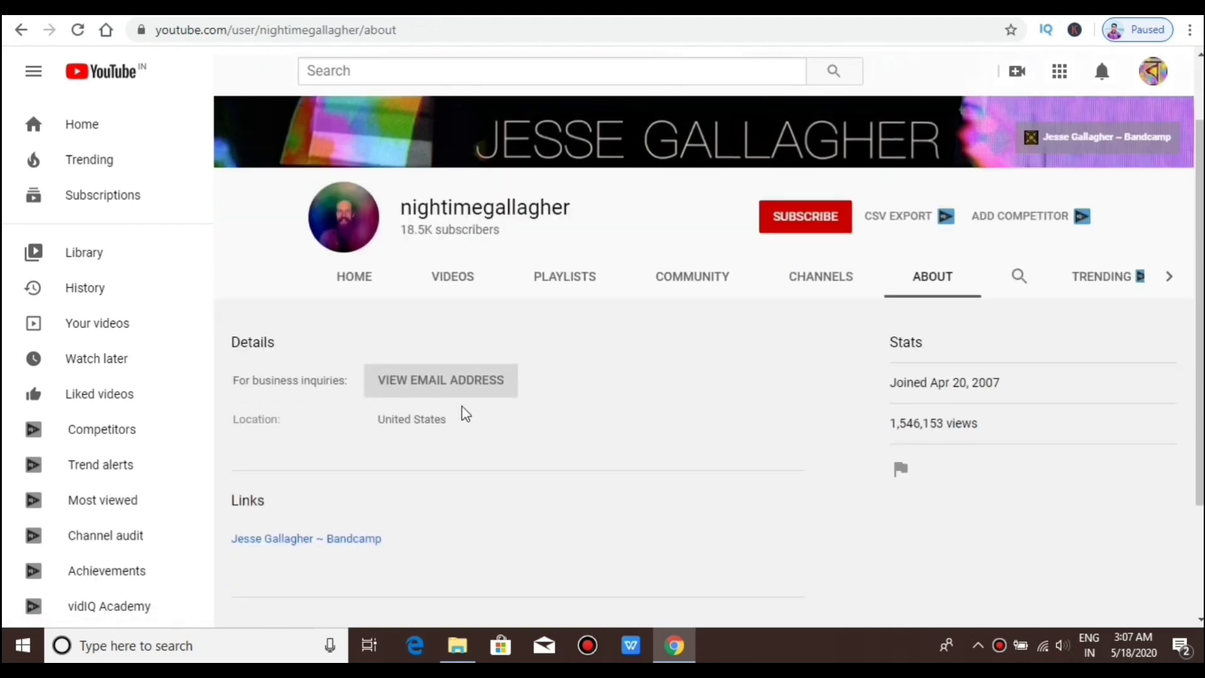
left_click(455, 390)
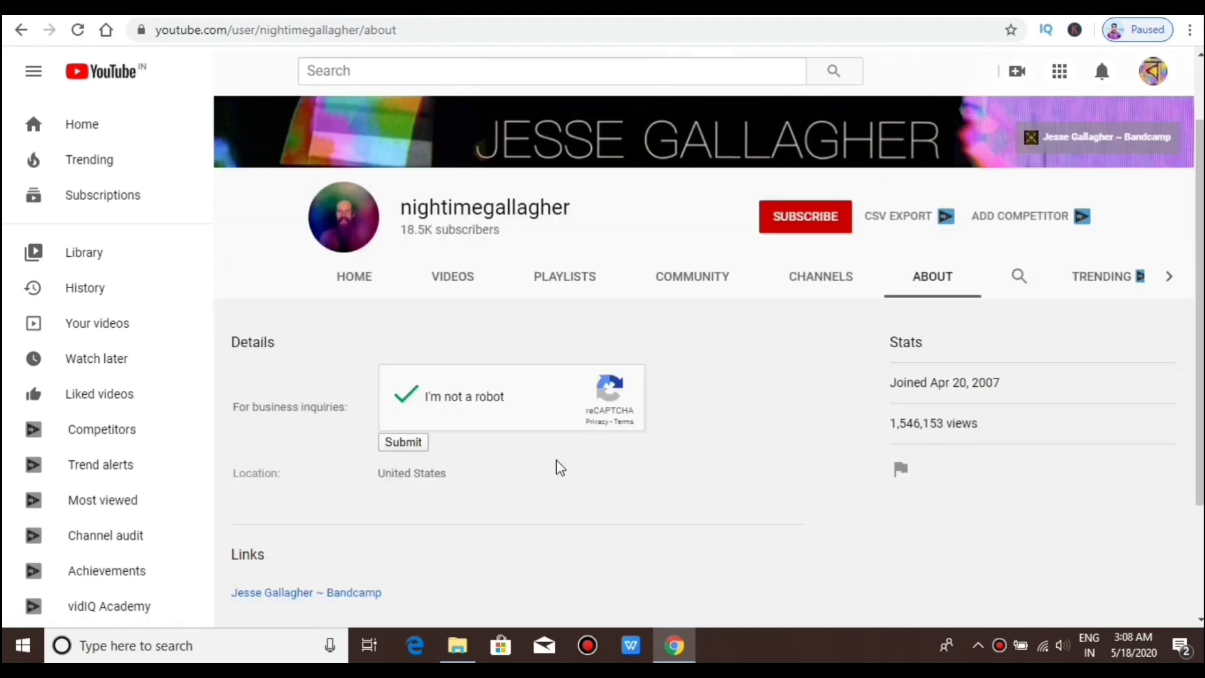
left_click(409, 443)
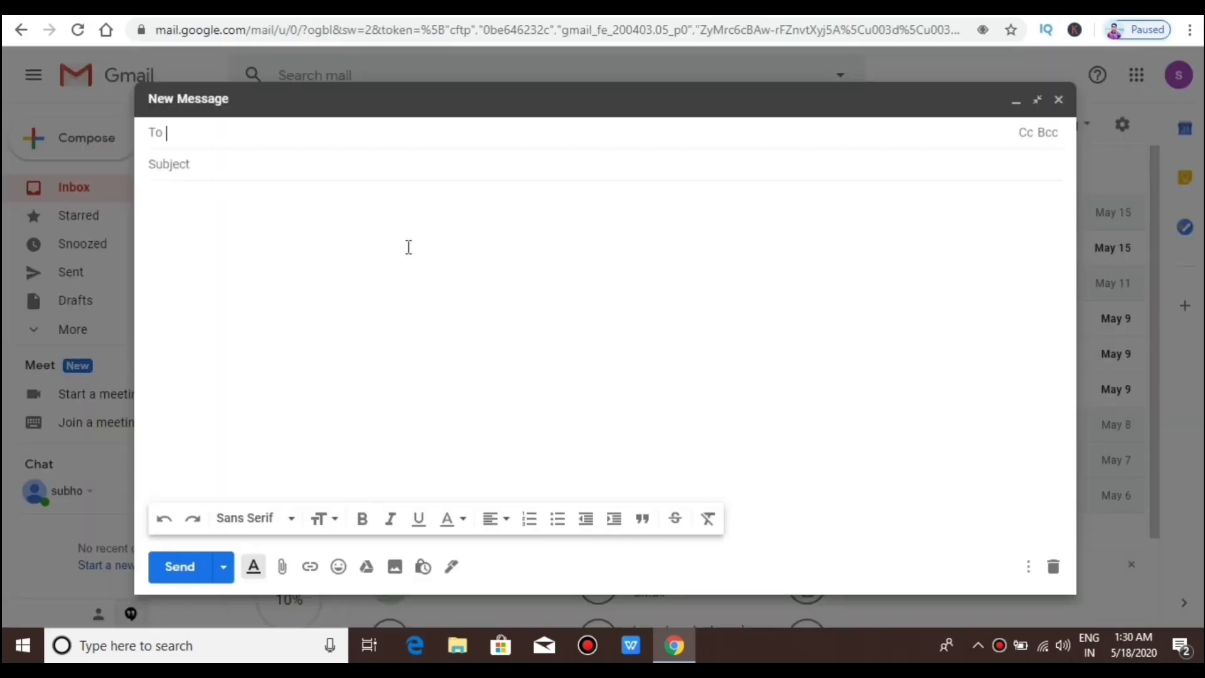
- Address the new Gmail message to the artist's e-mail and enter "copyright" as its subject
key("ctrl+v")
left_click(277, 166)
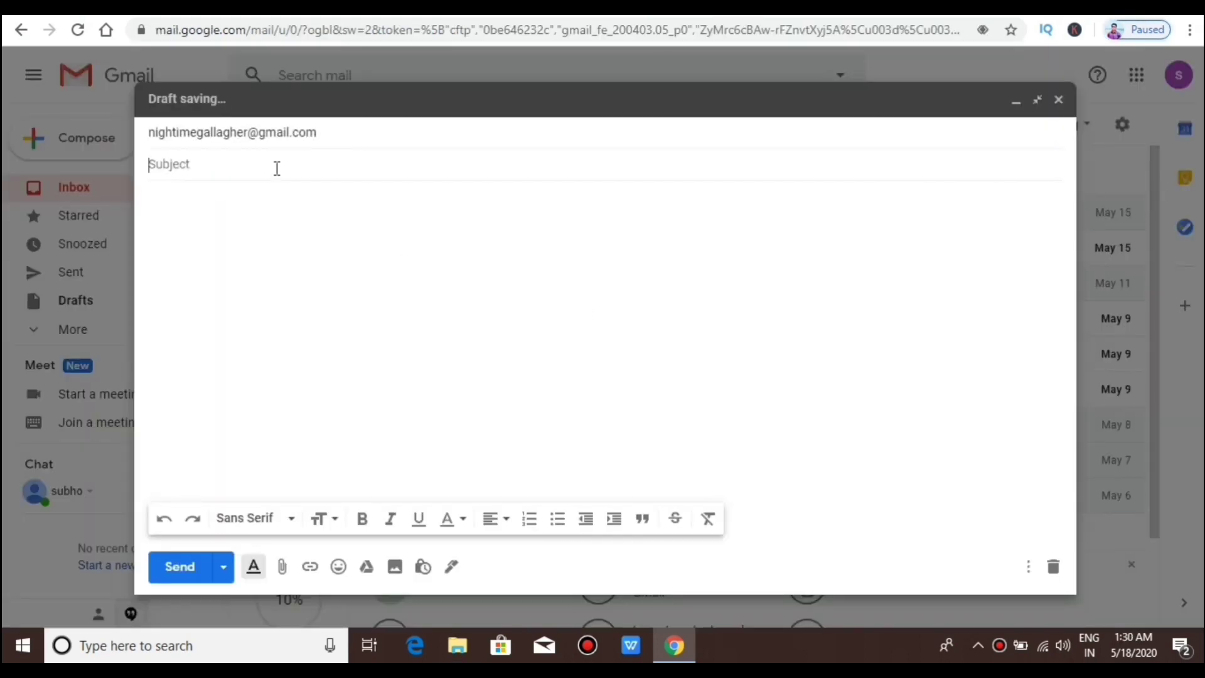
type("copyright")
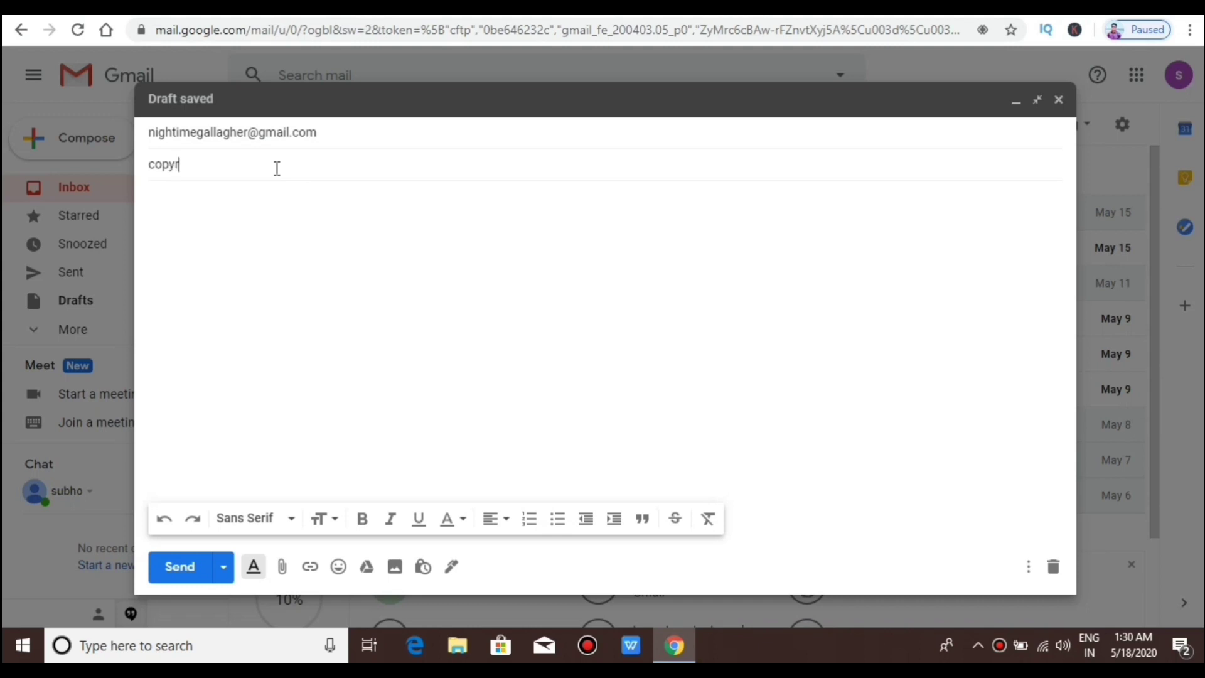
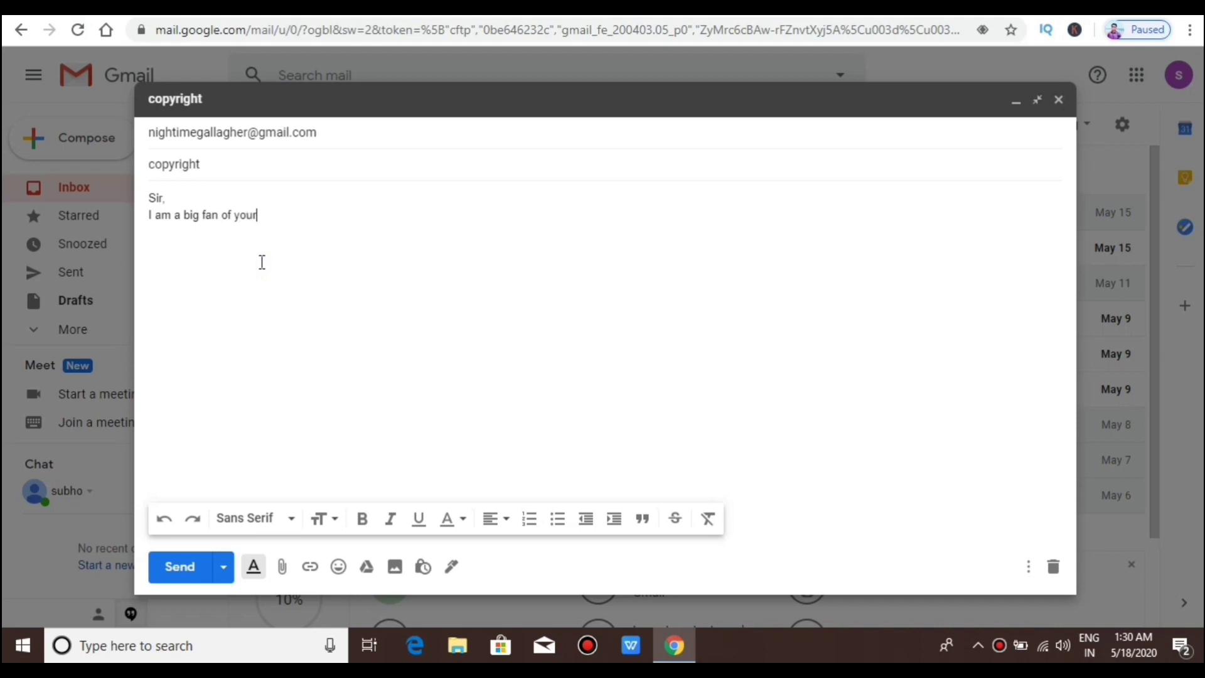
- Continue the message's opening sentence with "music. I found your music in youtube audio library"
type("music. I found your music i")
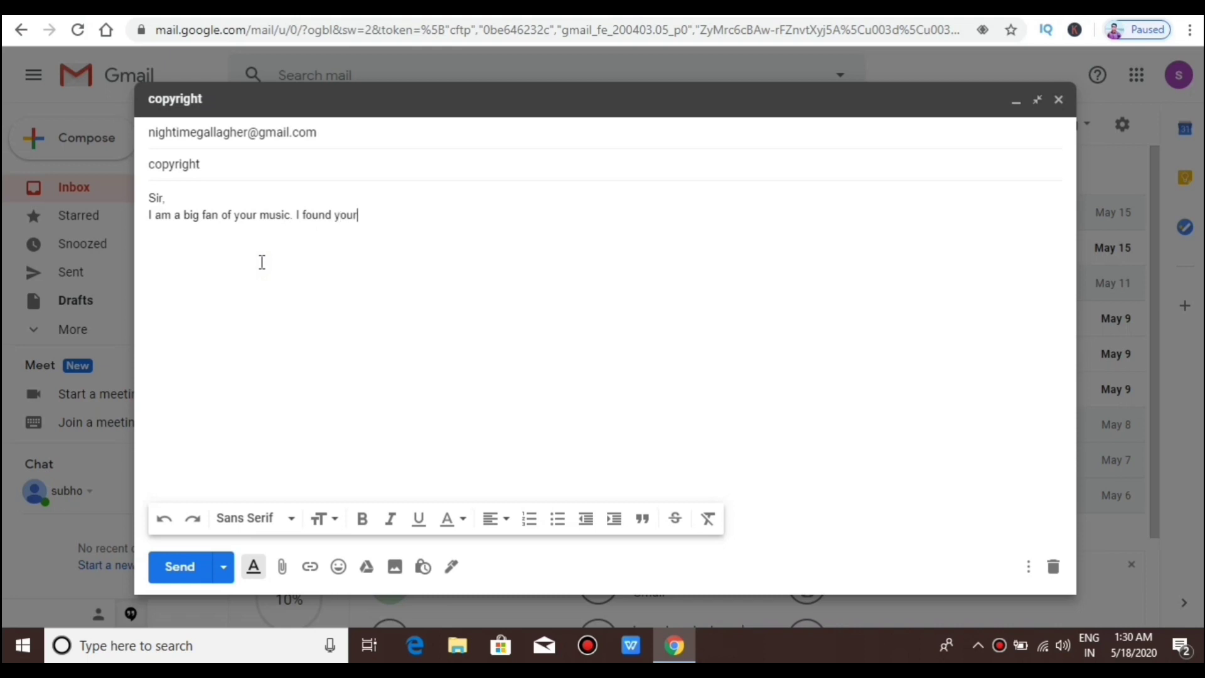
type("n youtube audio library")
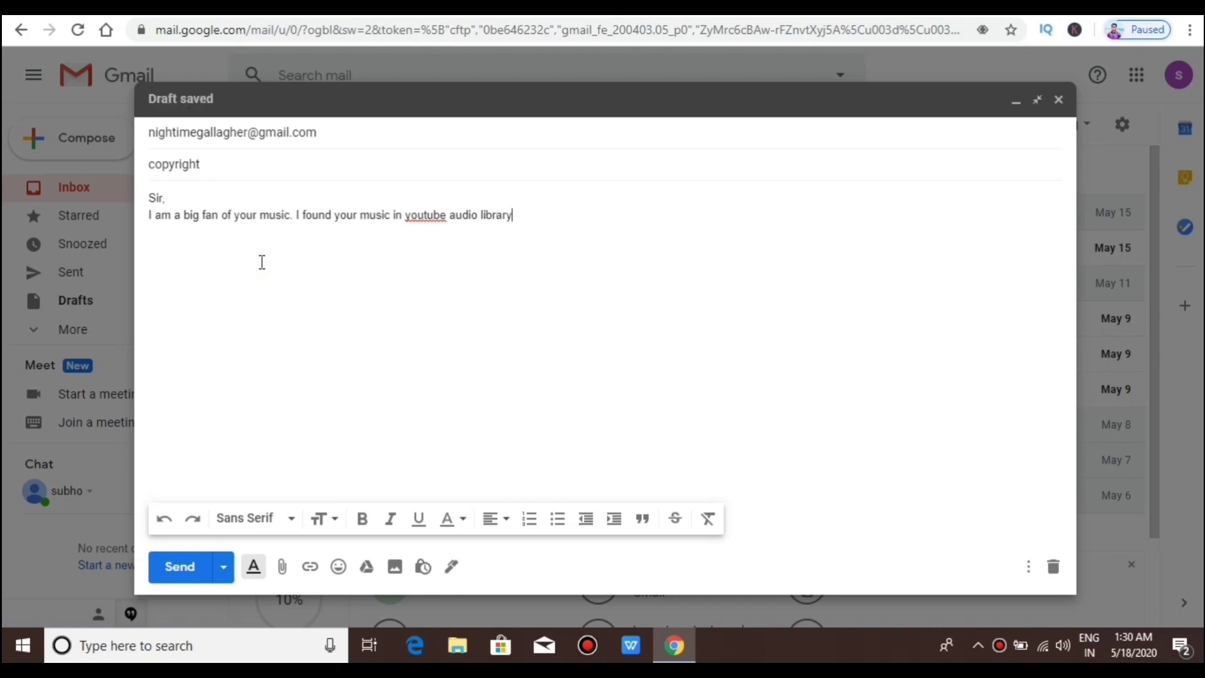
- Add the sentence "I want to use your music which are available in youtube audio library in my videos for youtube and other platforms like facebook"
type(". I want to")
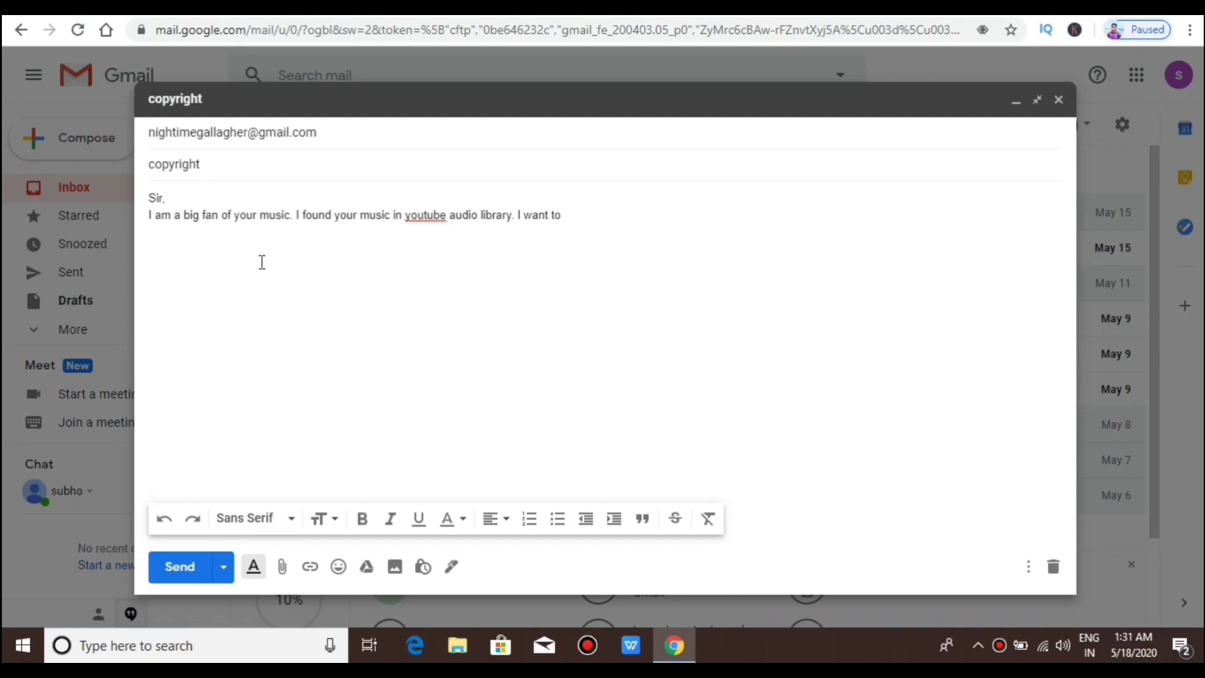
type(" use yout music which")
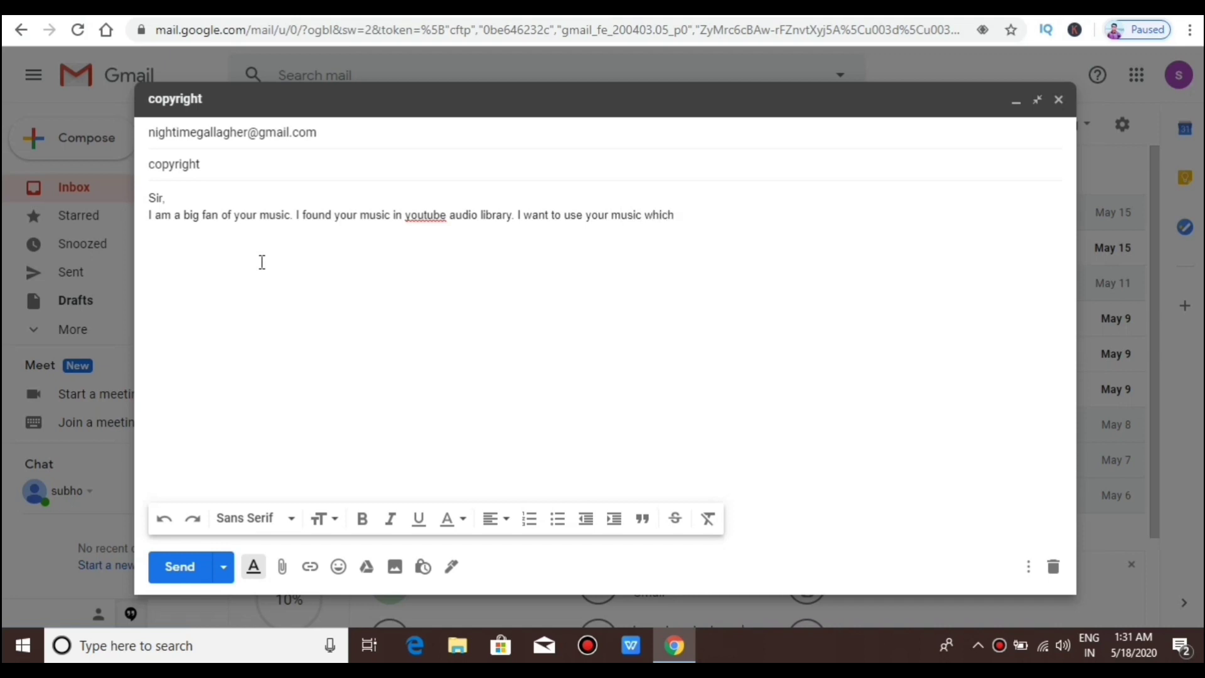
type(" are available in youtube")
type(" audio libr")
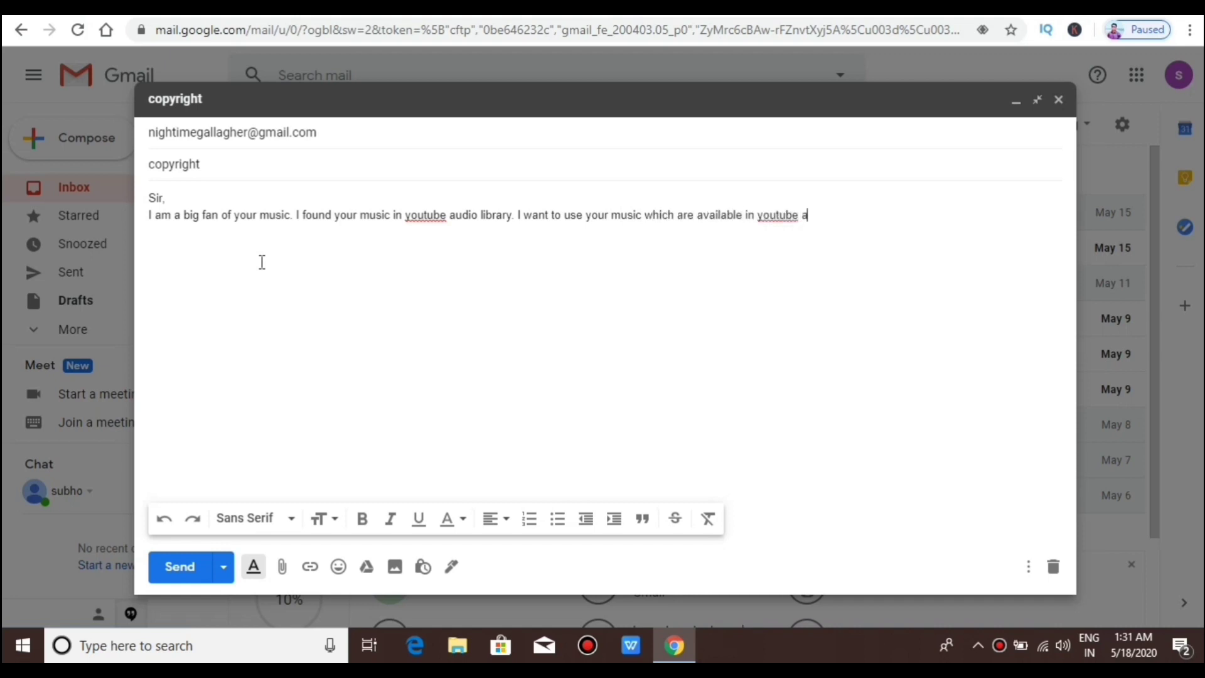
type("ary")
type(" in ")
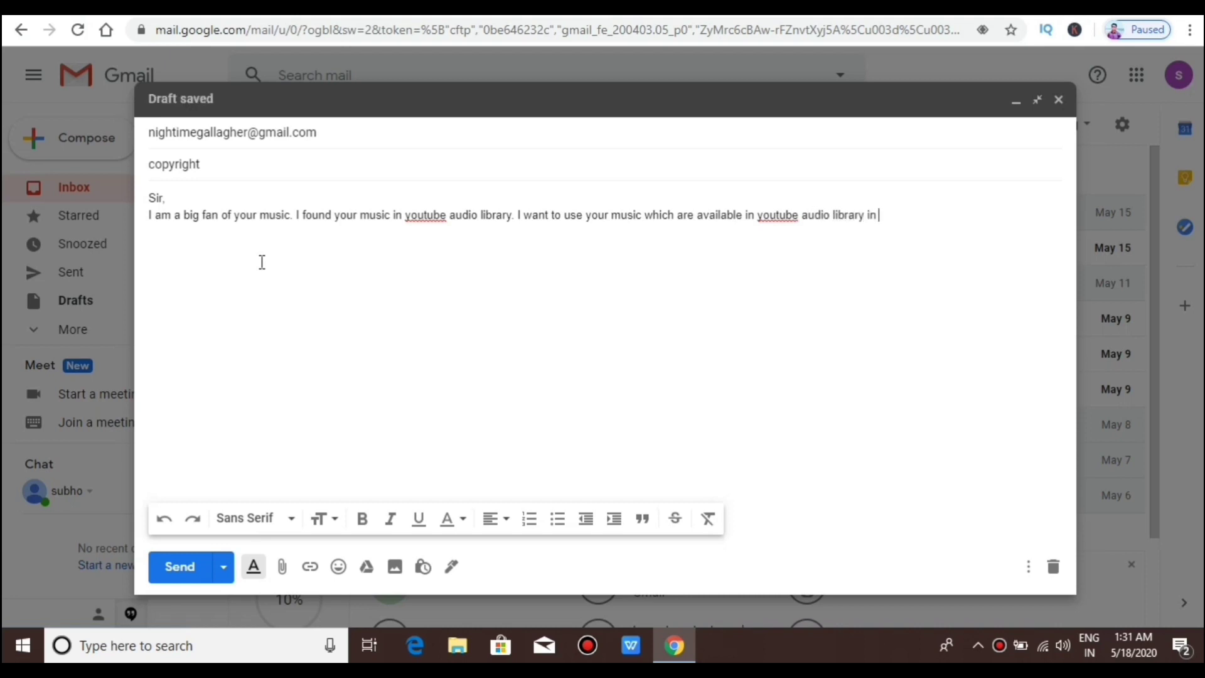
type("my videos for youtube and")
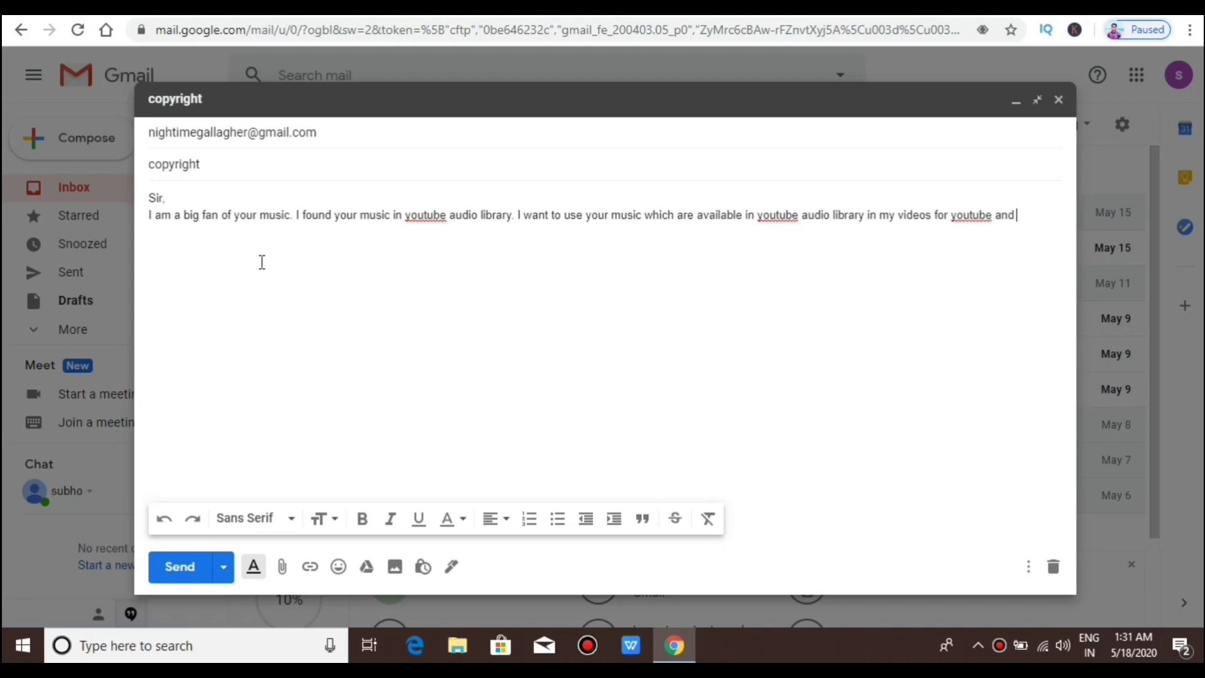
type(" other plat")
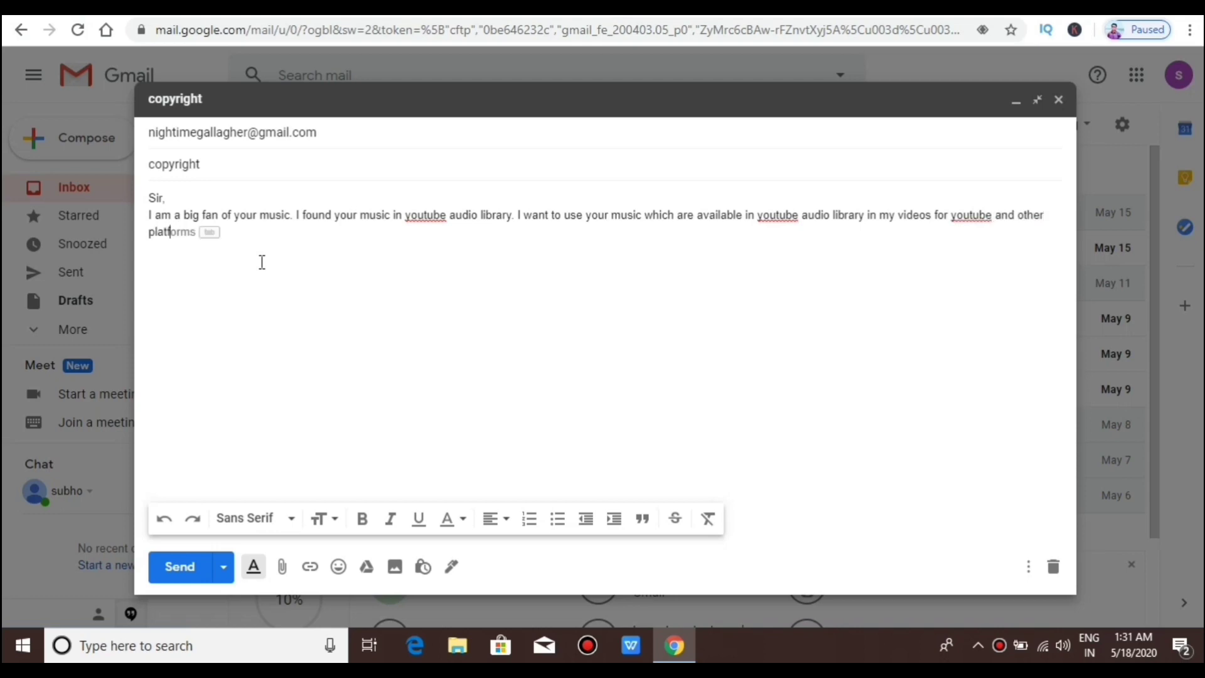
type("forms like facebook")
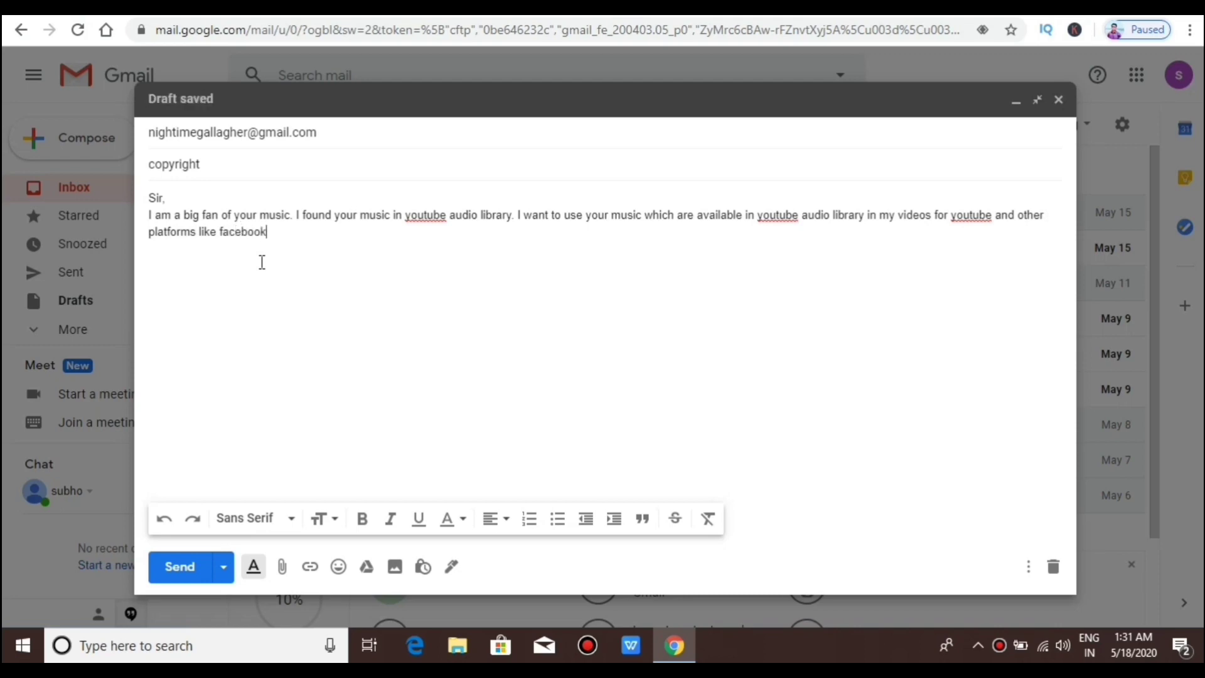
- Continue the message with "I make tutorial videos and want to use your music in background. I need your permission."
type(". I")
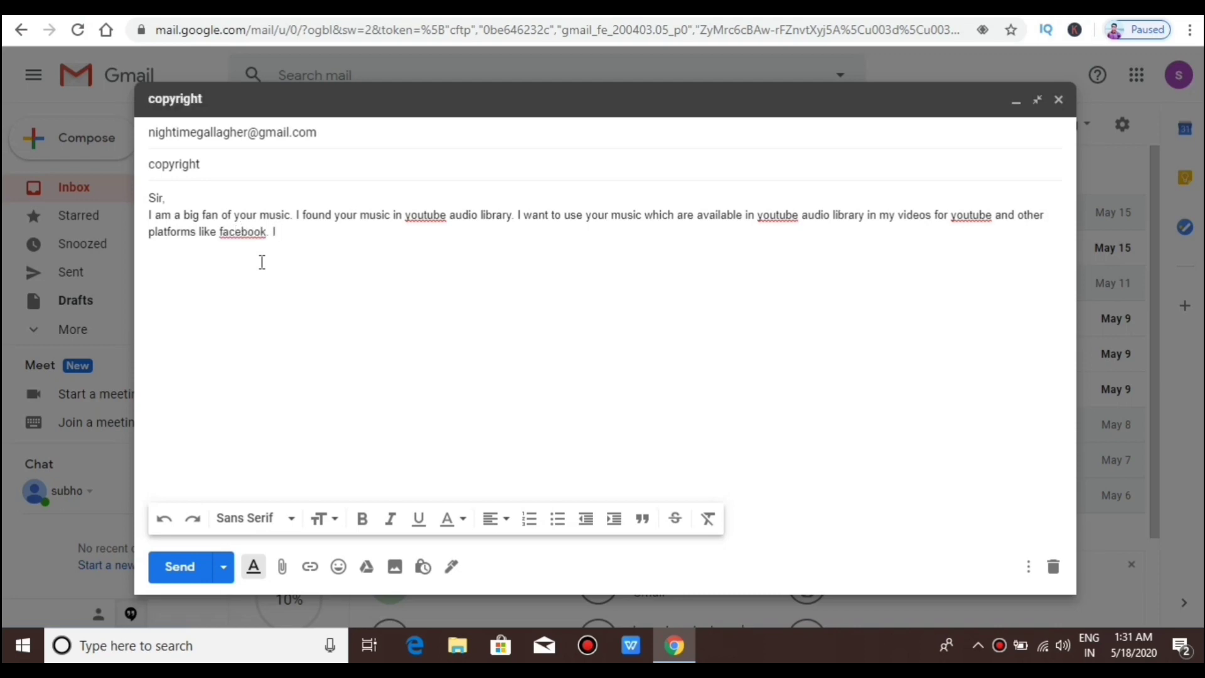
type(" make tutorial vide")
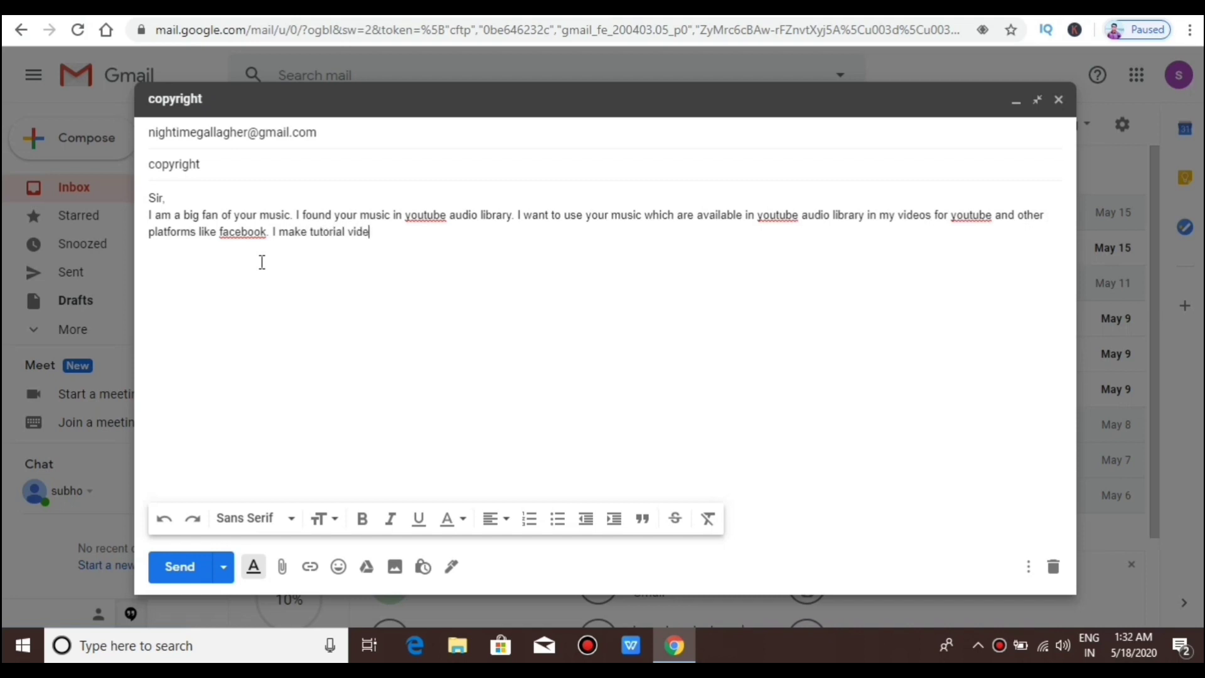
type("os and want to use your musicx")
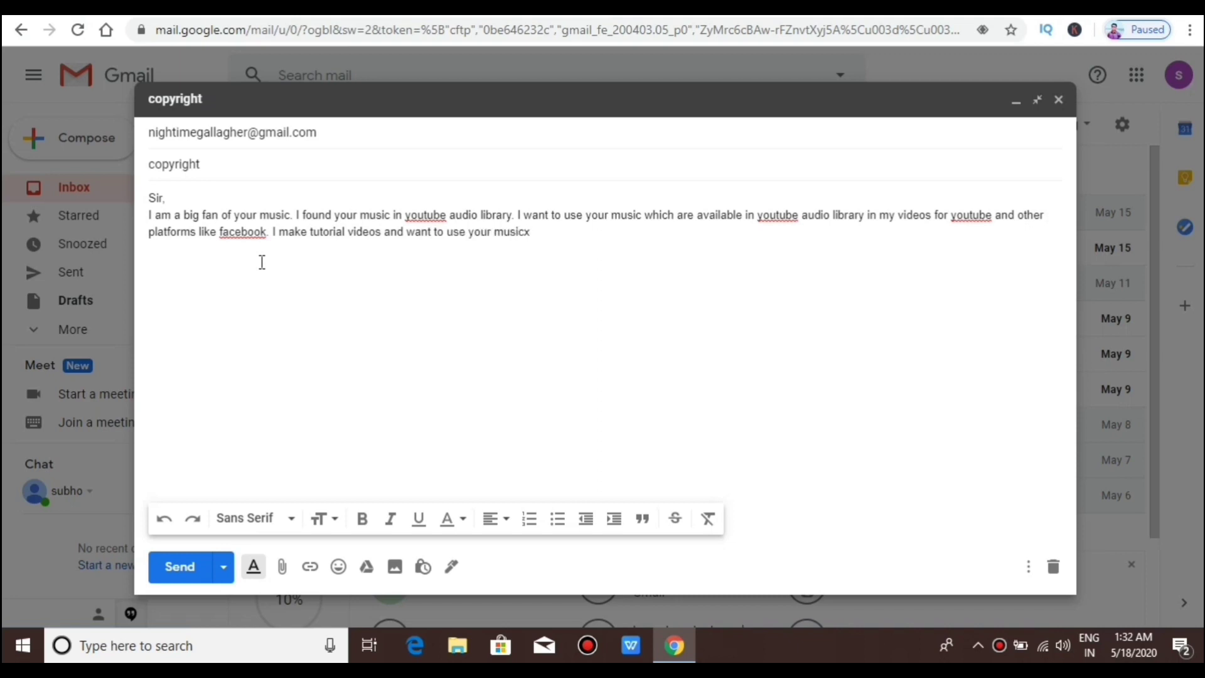
key("BackSpace")
type("in backgroun")
type("d. I need")
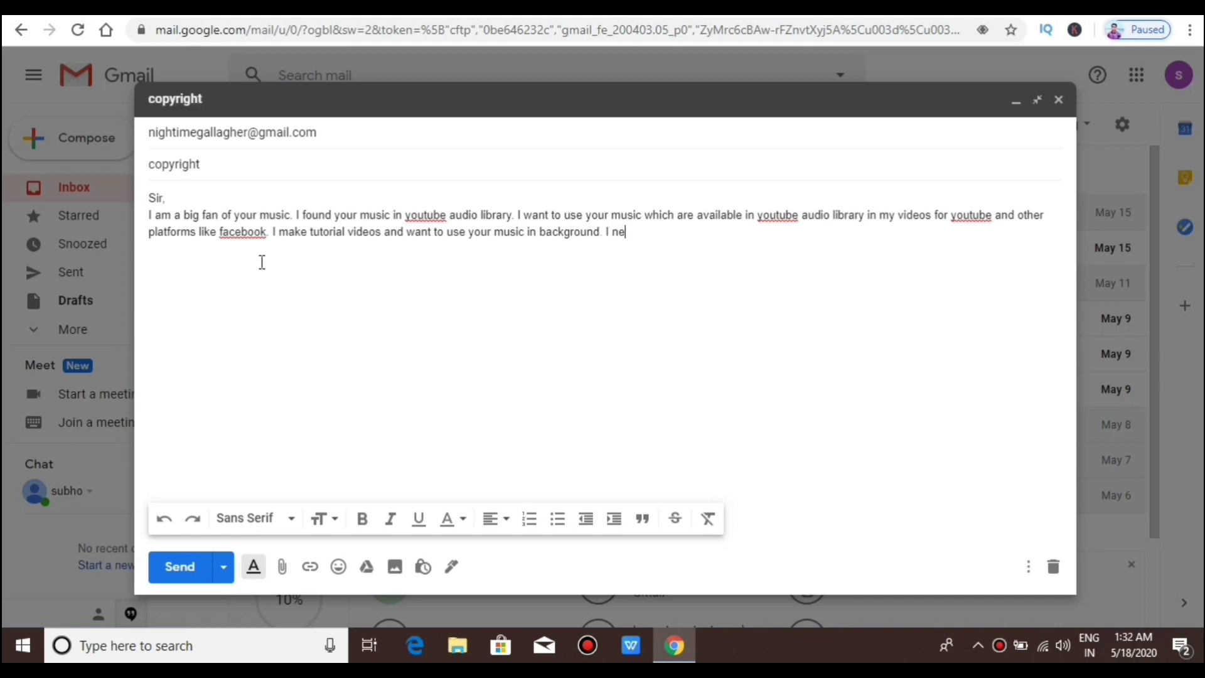
type(" your persmission ")
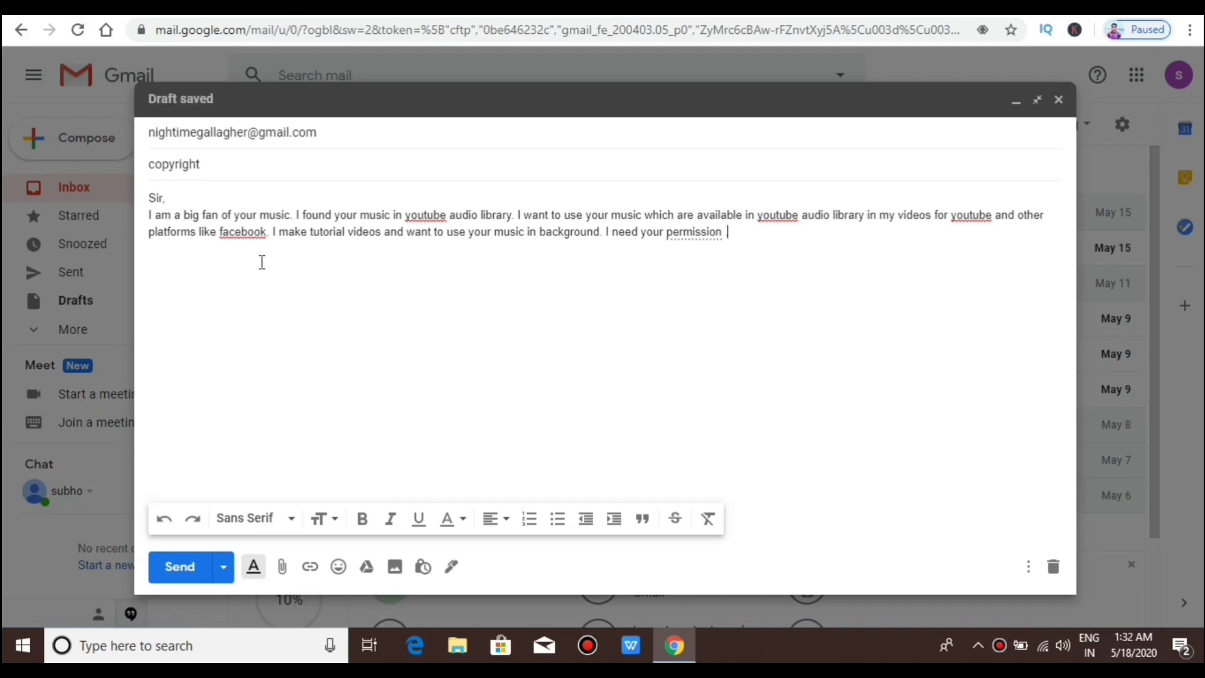
type(" .")
- Close the message with "Best regards," and the sender's name on separate lines, without a leading space before the closing
key("Return")
type("Best")
key("Tab")
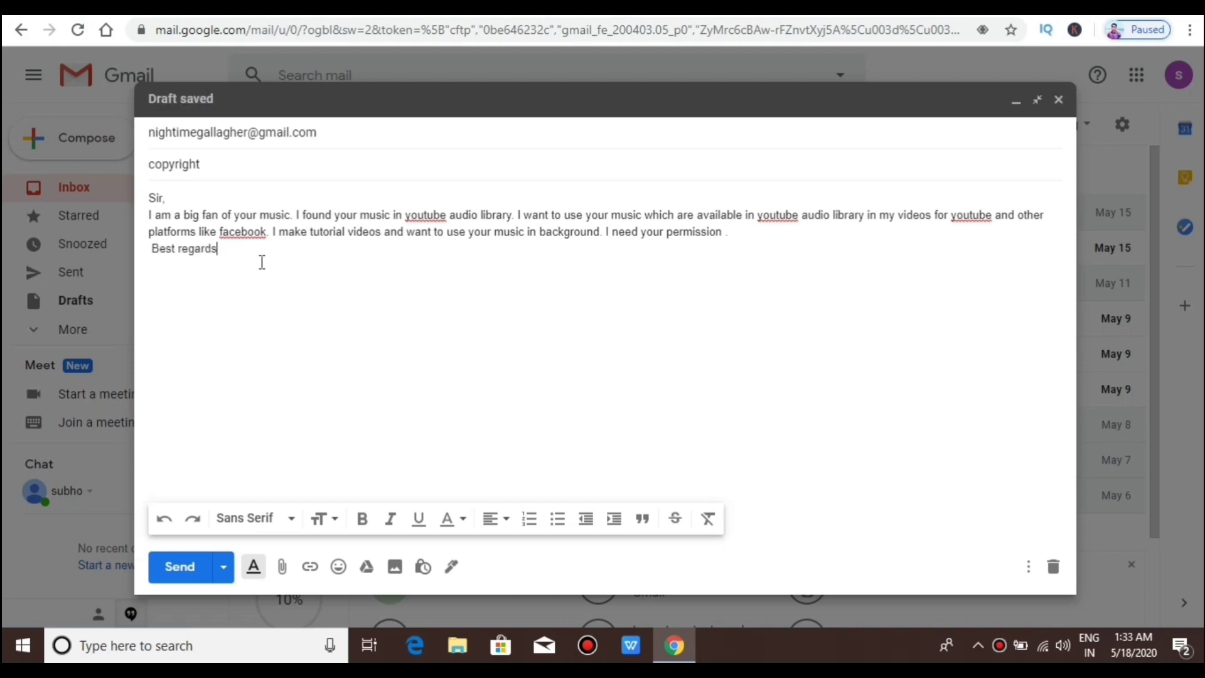
type(",")
key("Return")
type("Subho")
left_click(152, 248)
key("BackSpace")
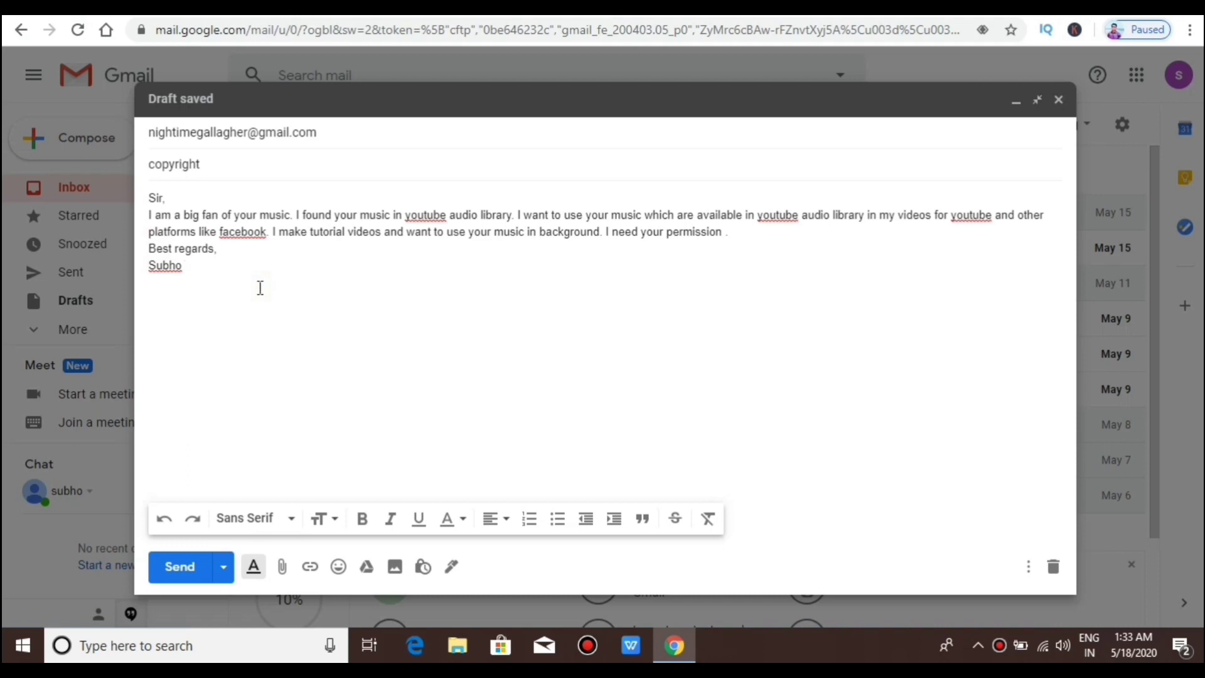
- Insert blank lines after the greeting and before the closing, and add "of my videos" after "in background"
left_click(225, 196)
key("Return")
left_click(239, 264)
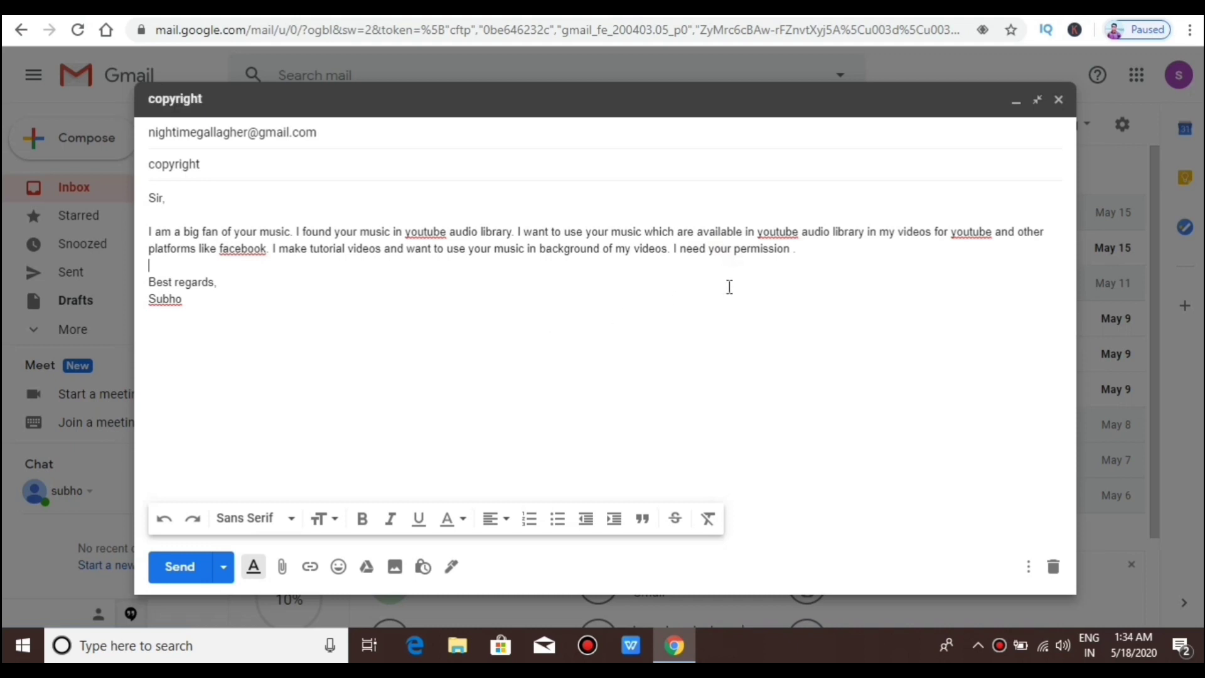
- End the main paragraph with "I will be looking forward to your reply" and send the e-mail
left_click(844, 250)
type("I will be looking")
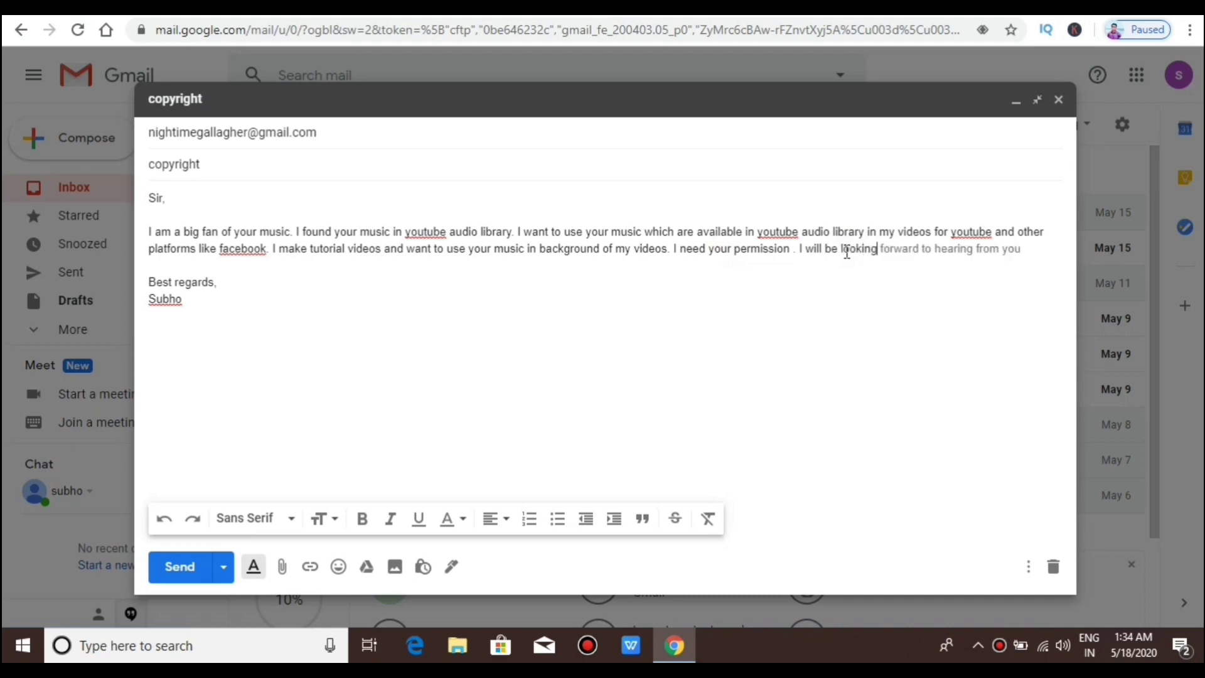
type(" forward to your reply.")
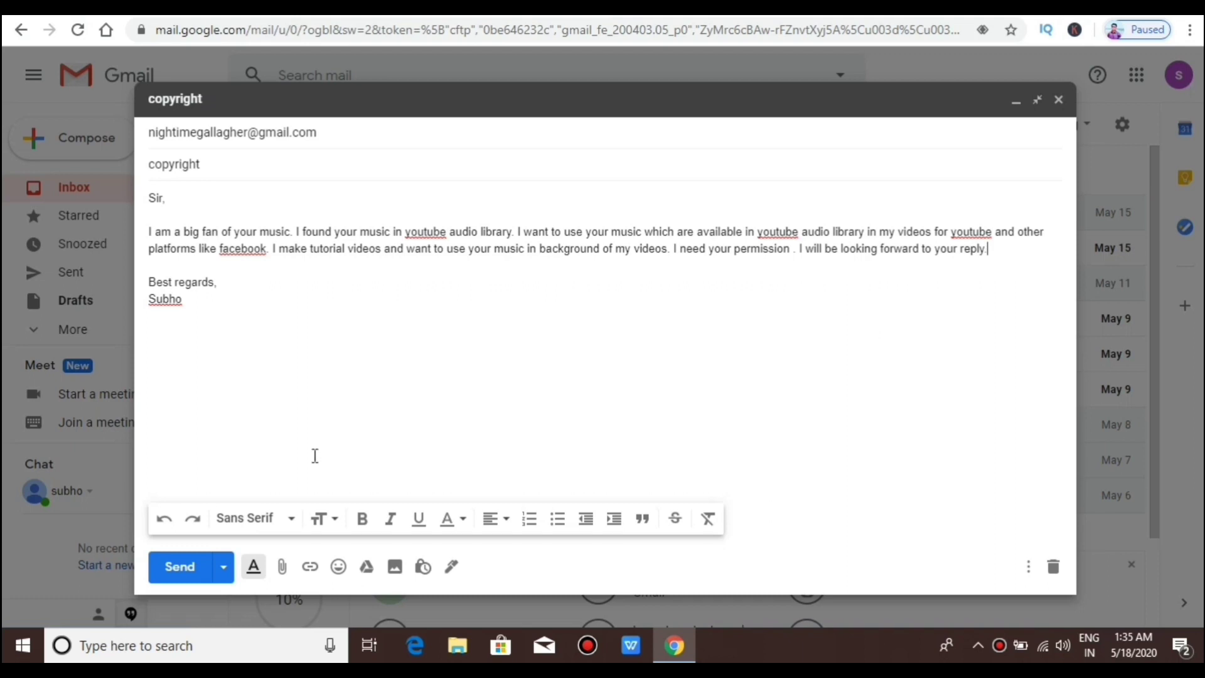
left_click(189, 583)
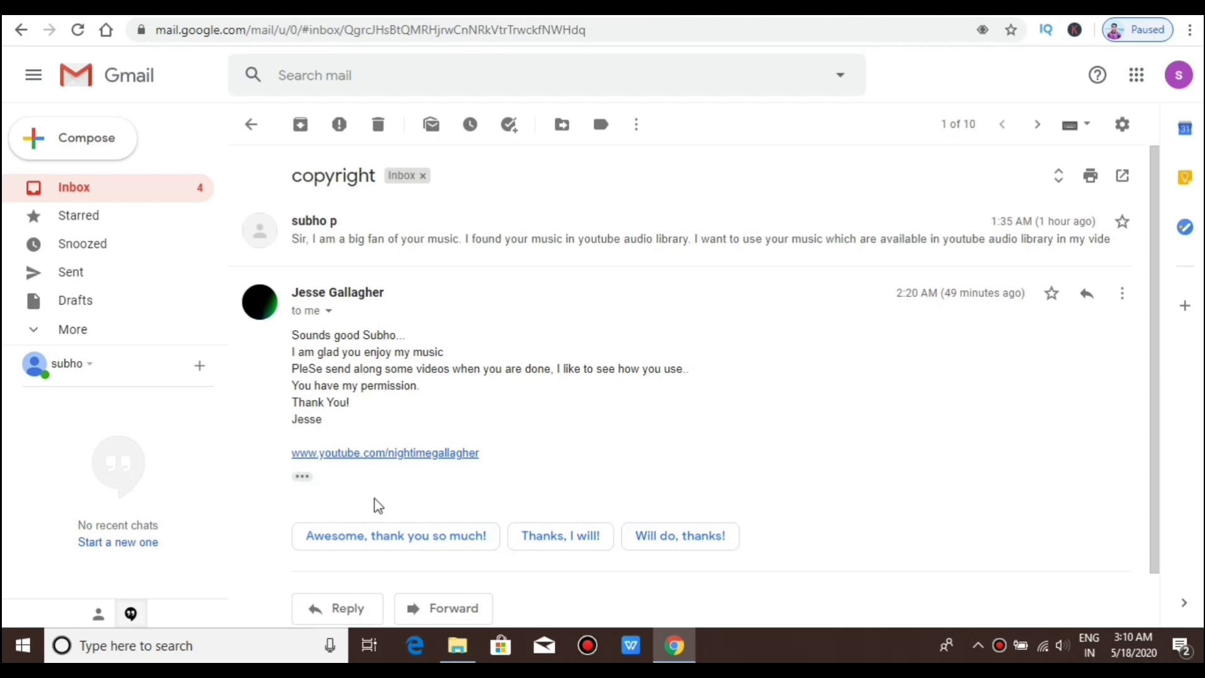
- Read the artist's reply to the copyright e-mail, expanding the quoted original message and checking the sender and recipient details
left_click(303, 478)
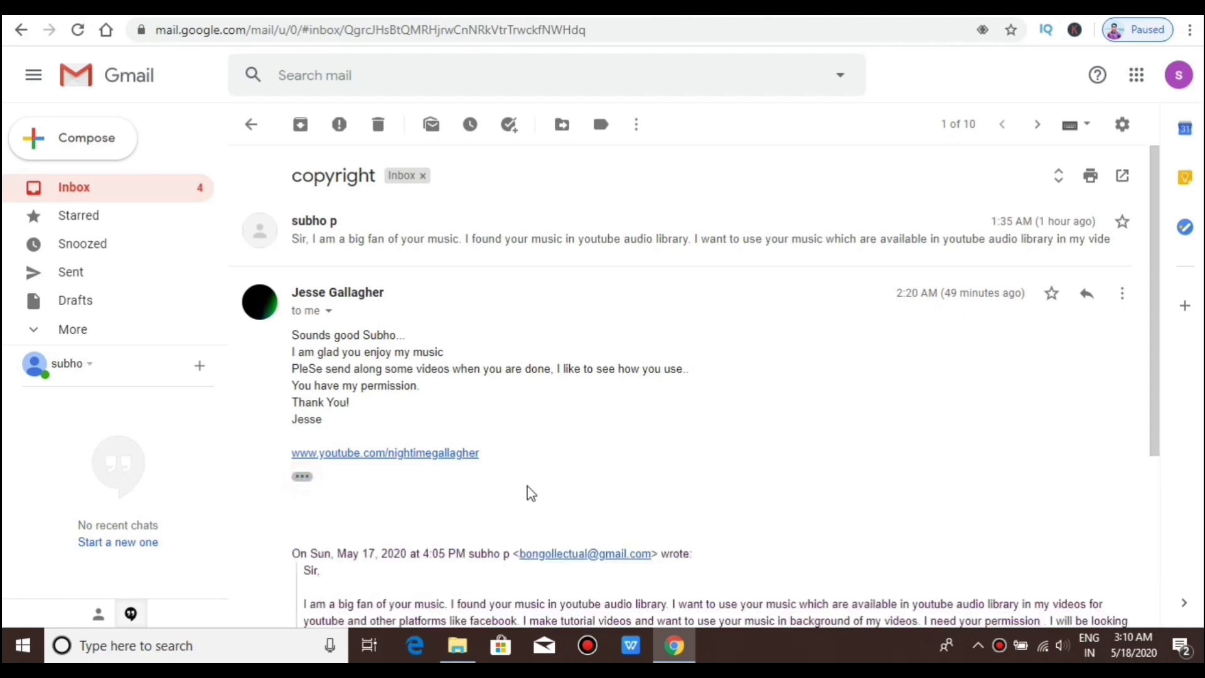
scroll(527, 493, "down", 1)
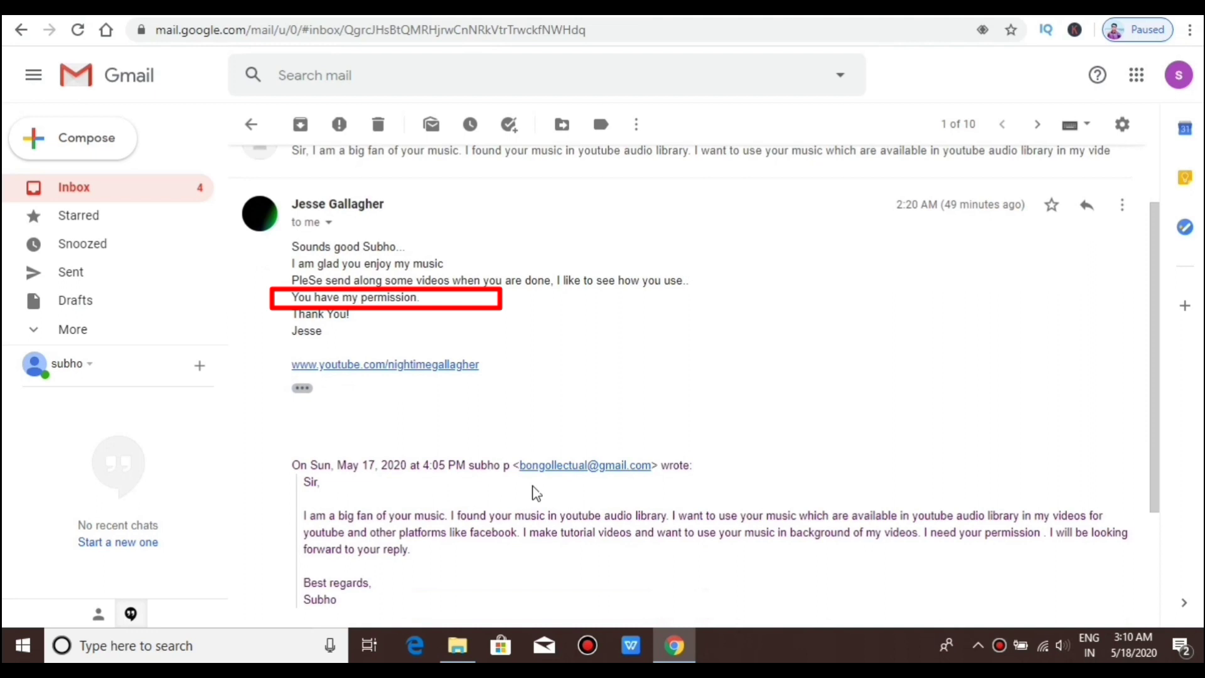
left_click(327, 223)
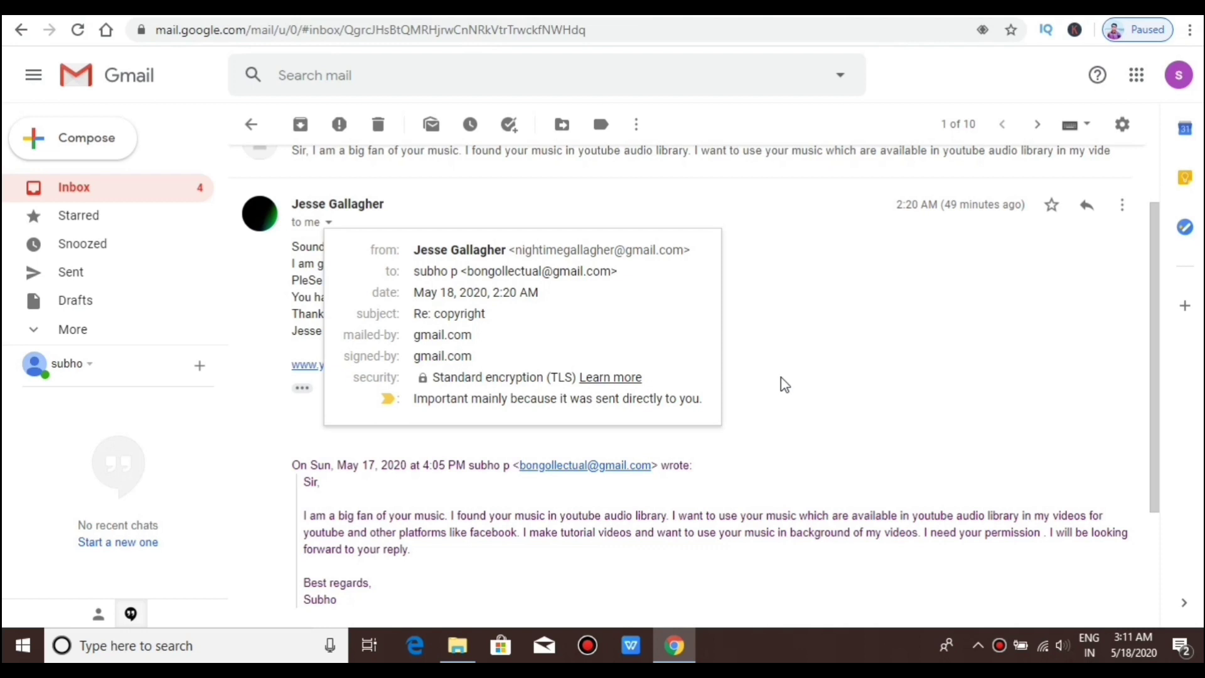
left_click(784, 384)
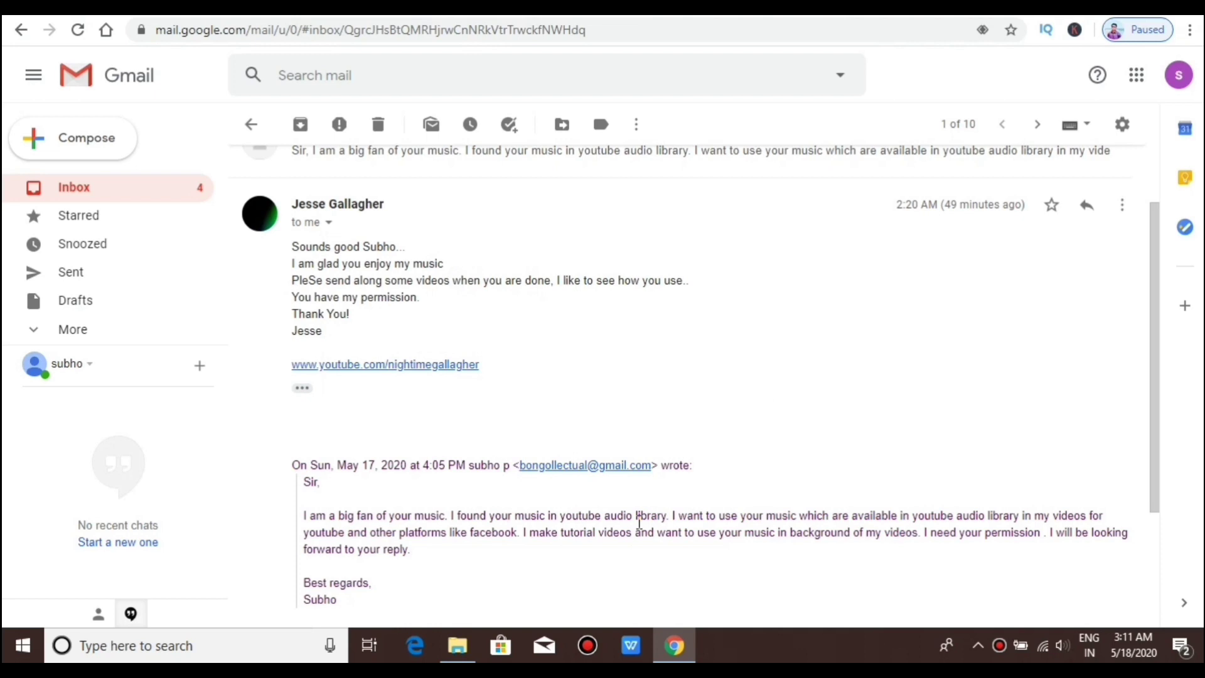
scroll(639, 523, "down", 1)
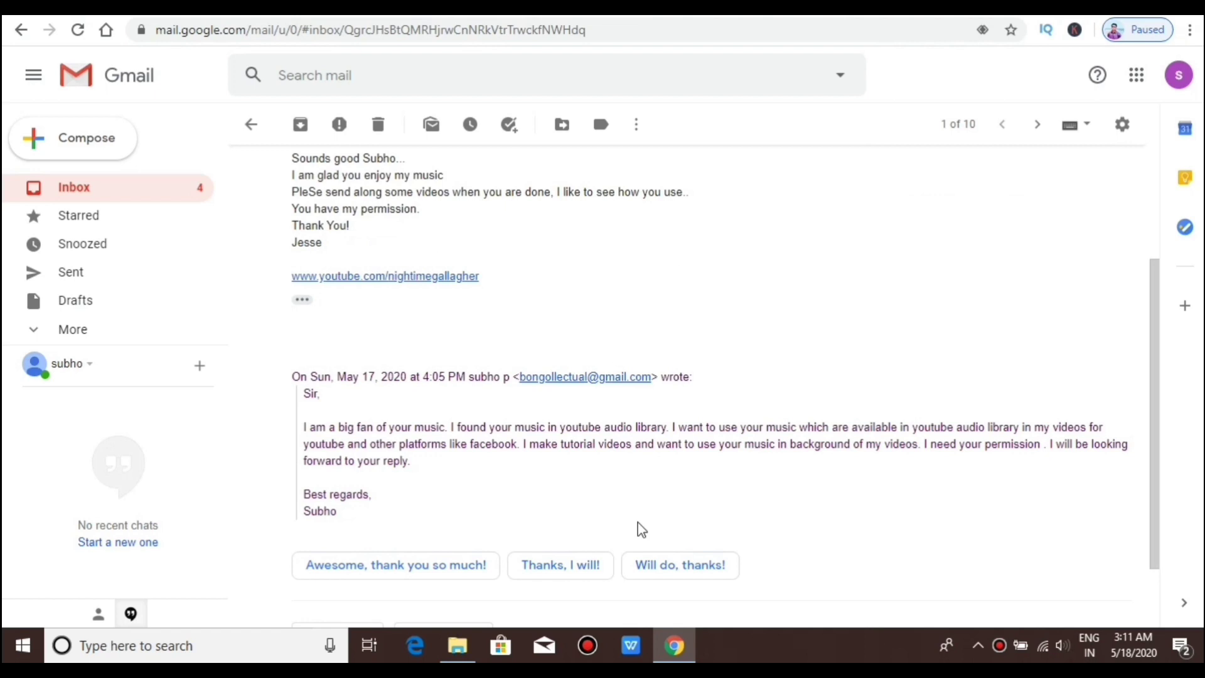
scroll(641, 529, "up", 1)
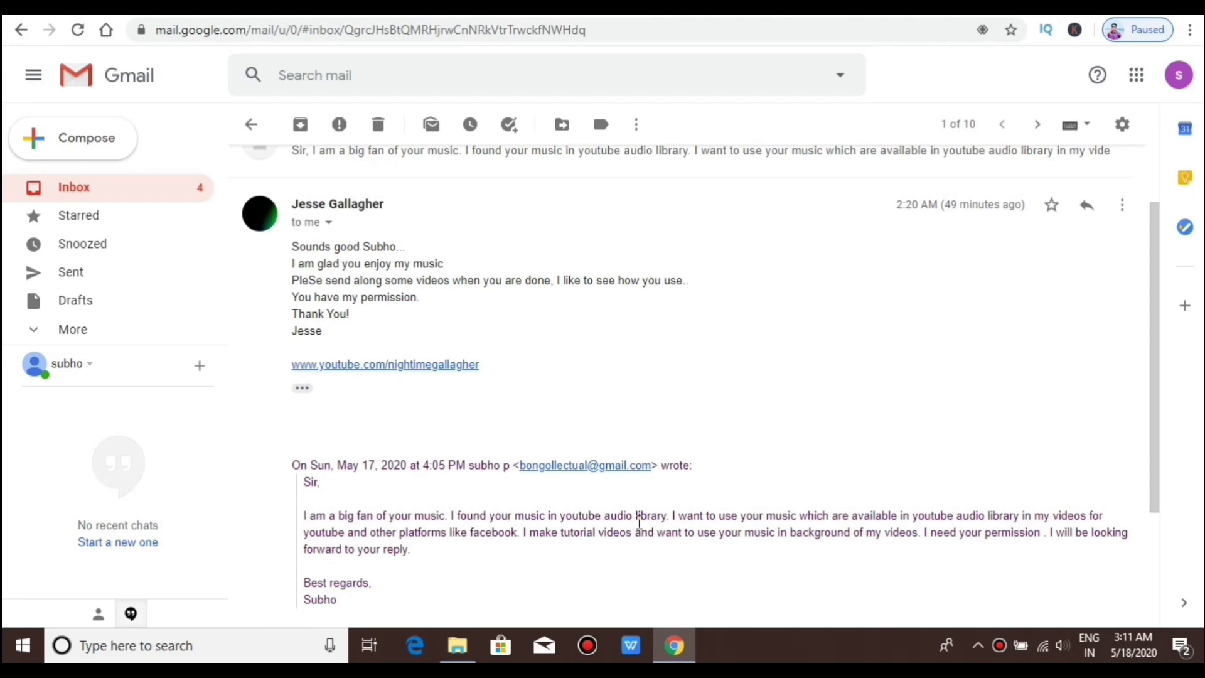